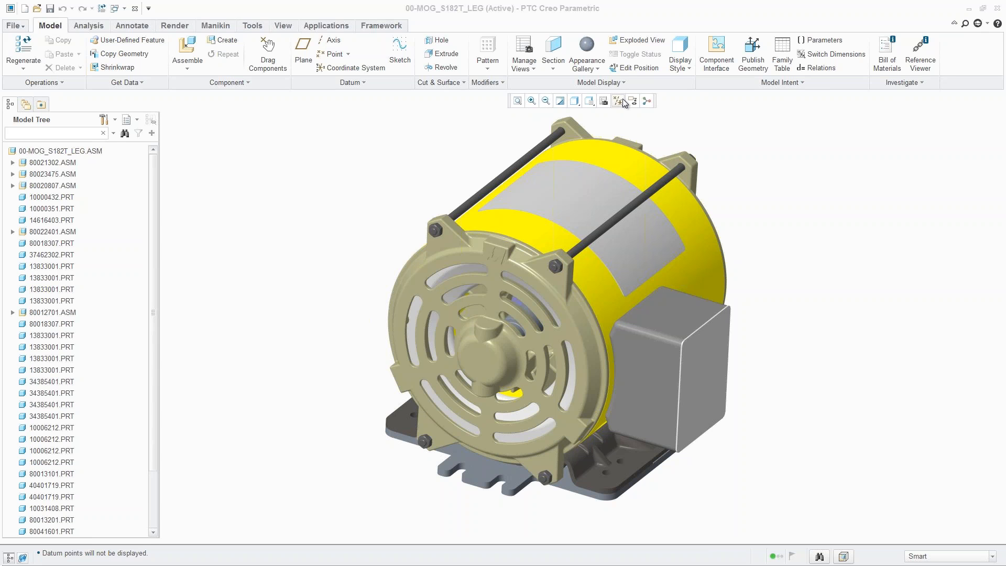
- Turn on datum point display to show the points on the motor's terminal box cover
{"action": "left_click", "coordinate": [623, 98]}
{"action": "left_click", "coordinate": [619, 152]}
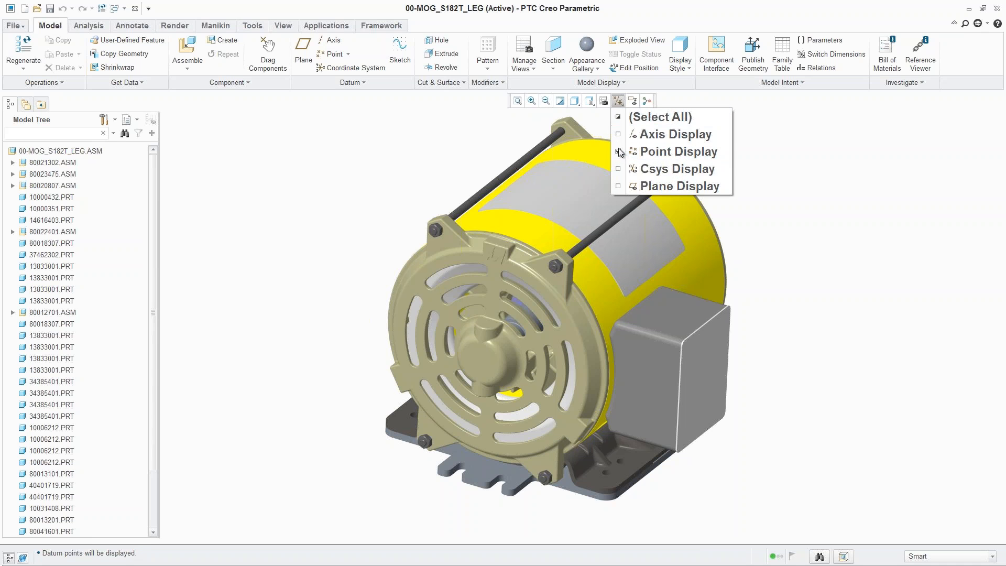
{"action": "left_click", "coordinate": [532, 101]}
{"action": "left_click", "coordinate": [798, 284]}
{"action": "left_click", "coordinate": [587, 377]}
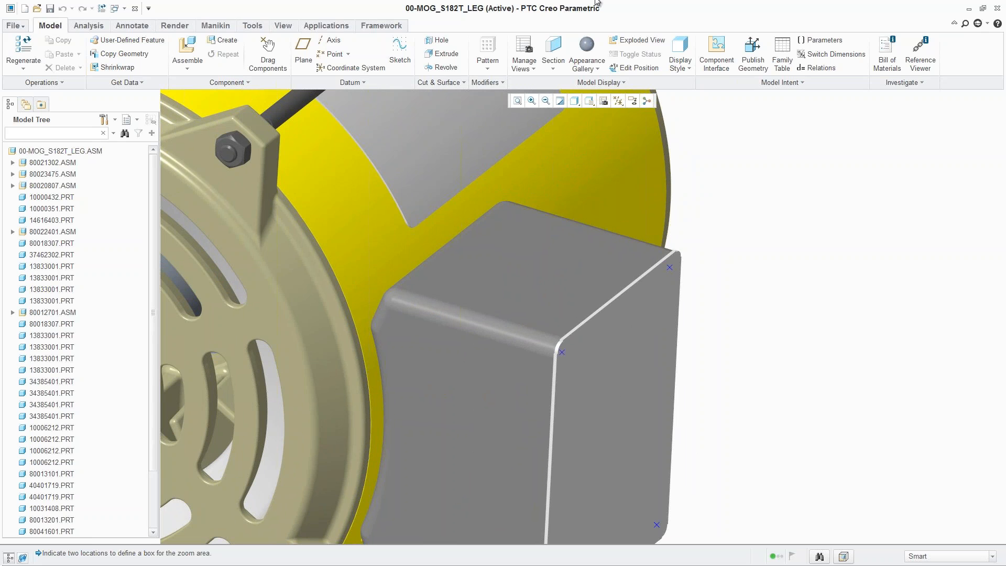
- Start a screw fastener at the cover's upper rear corner point, with the cover face as head surface and the box rim as thread surface
{"action": "left_click", "coordinate": [250, 27]}
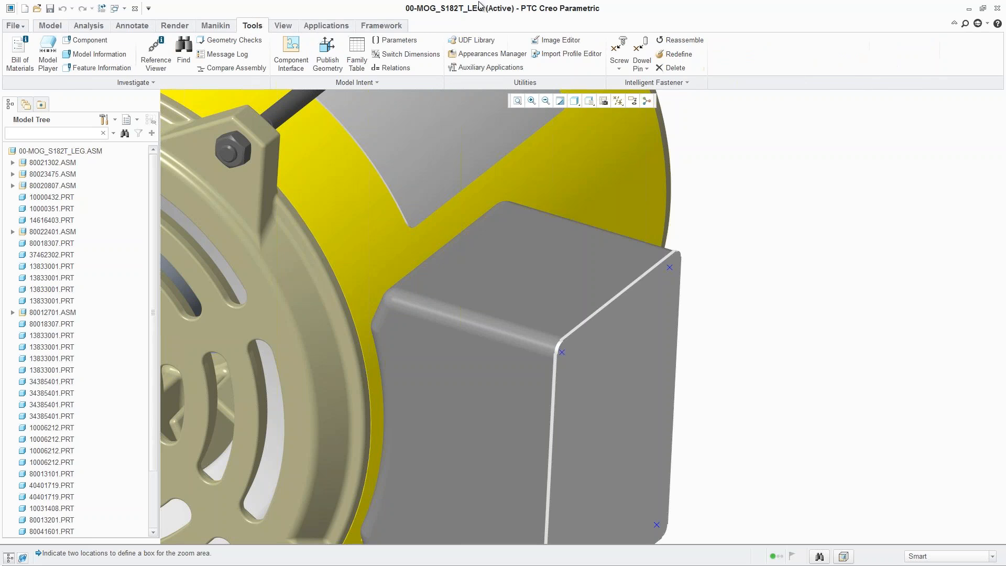
{"action": "left_click", "coordinate": [623, 46]}
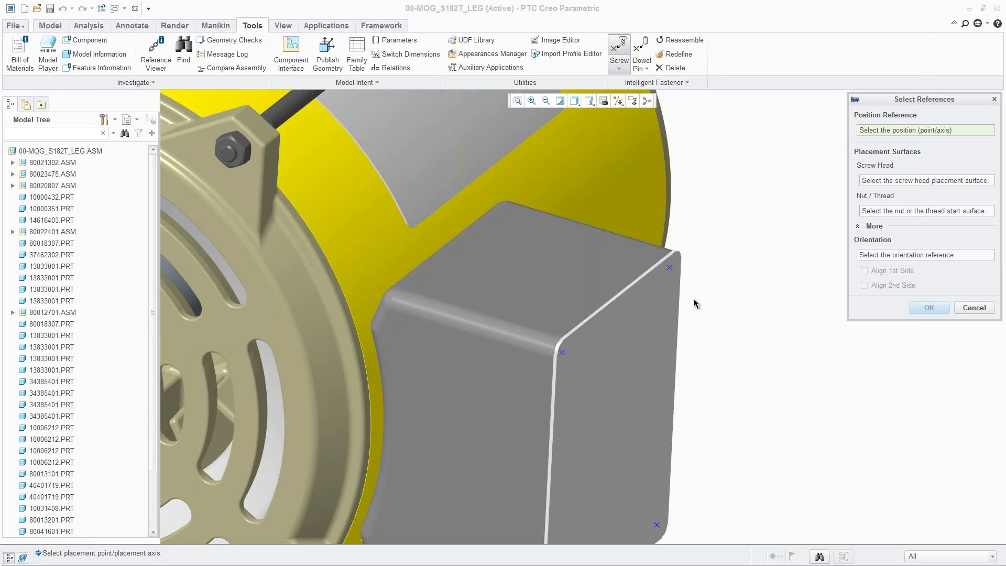
{"action": "left_click", "coordinate": [670, 268]}
{"action": "left_click", "coordinate": [659, 281]}
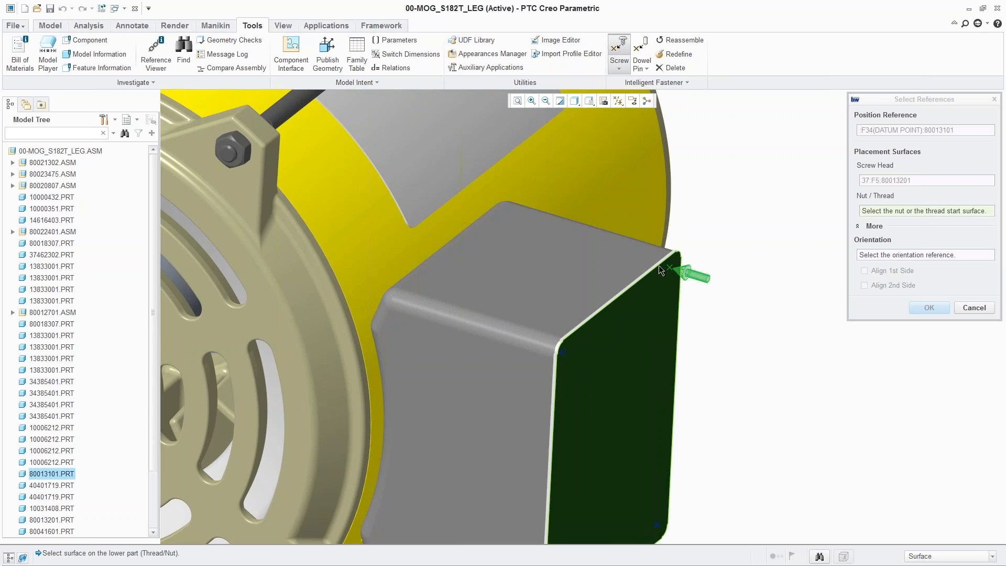
{"action": "left_click", "coordinate": [659, 262]}
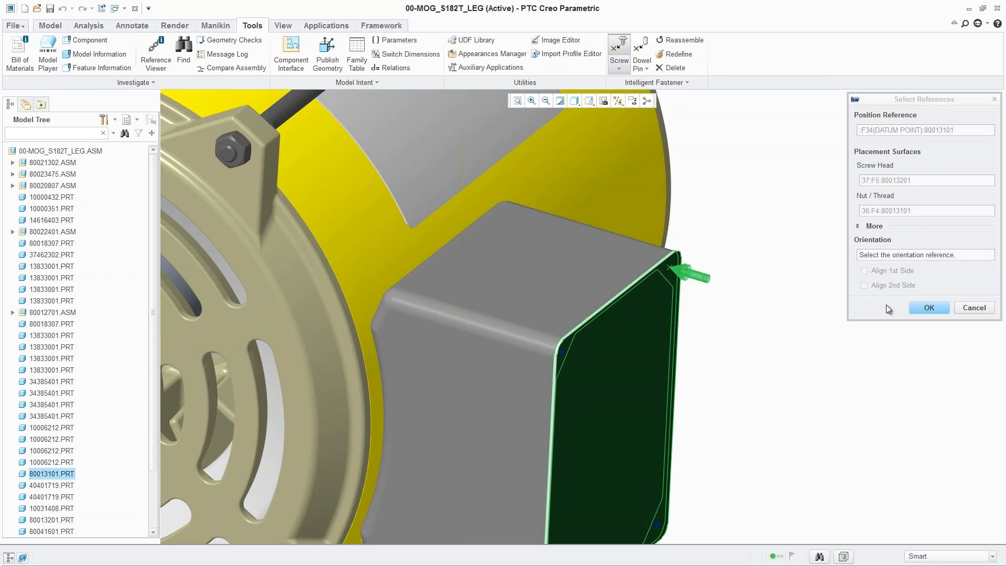
{"action": "left_click", "coordinate": [924, 308]}
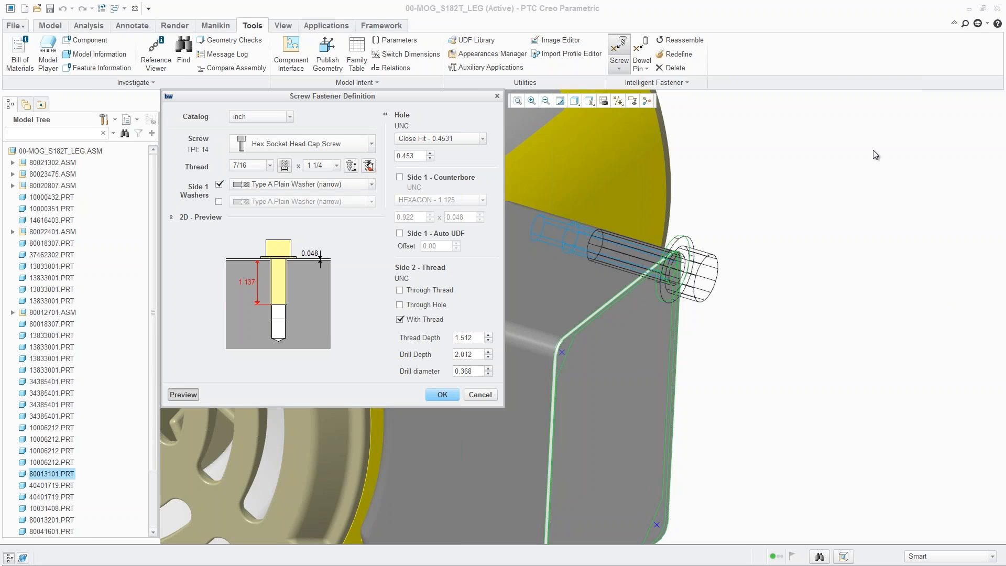
- Try the mm catalog for the screw fastener and look at its list of screw types
{"action": "left_click", "coordinate": [290, 117]}
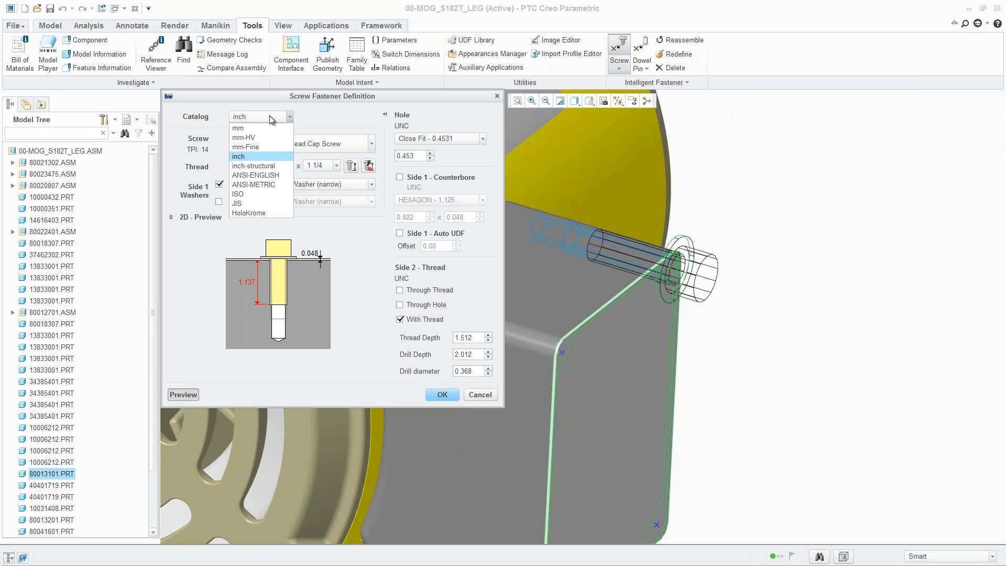
{"action": "left_click", "coordinate": [240, 129]}
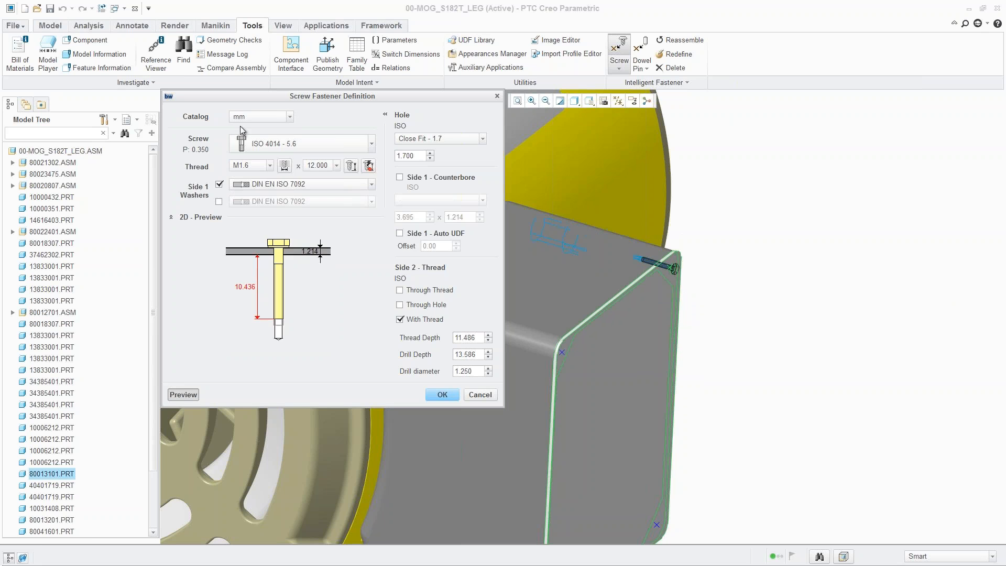
{"action": "left_click", "coordinate": [278, 147]}
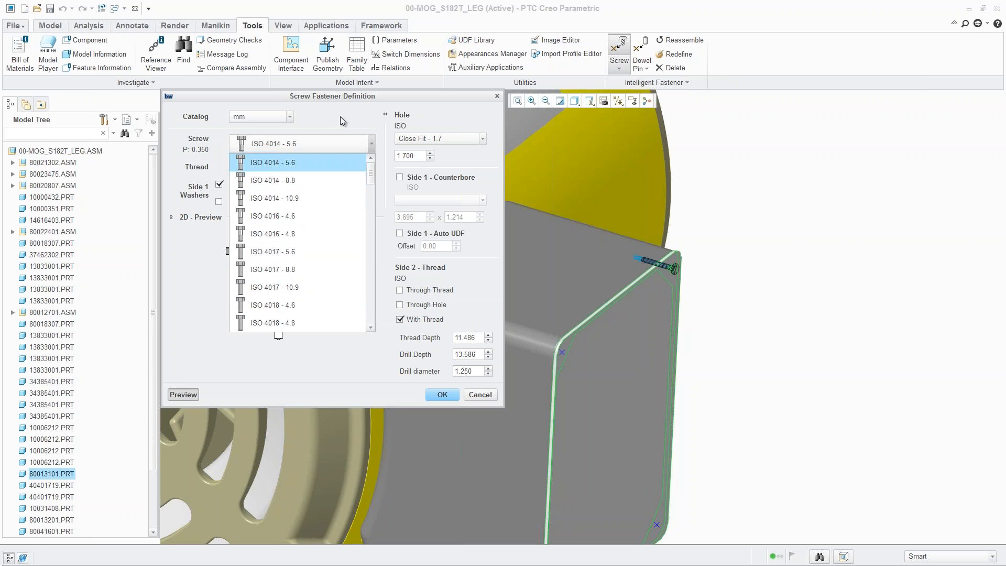
{"action": "left_click", "coordinate": [291, 116]}
- Set the fastener catalog to ANSI-ENGLISH and the screw type to Hexagon Socket Head Cap Screws
{"action": "left_click", "coordinate": [290, 116]}
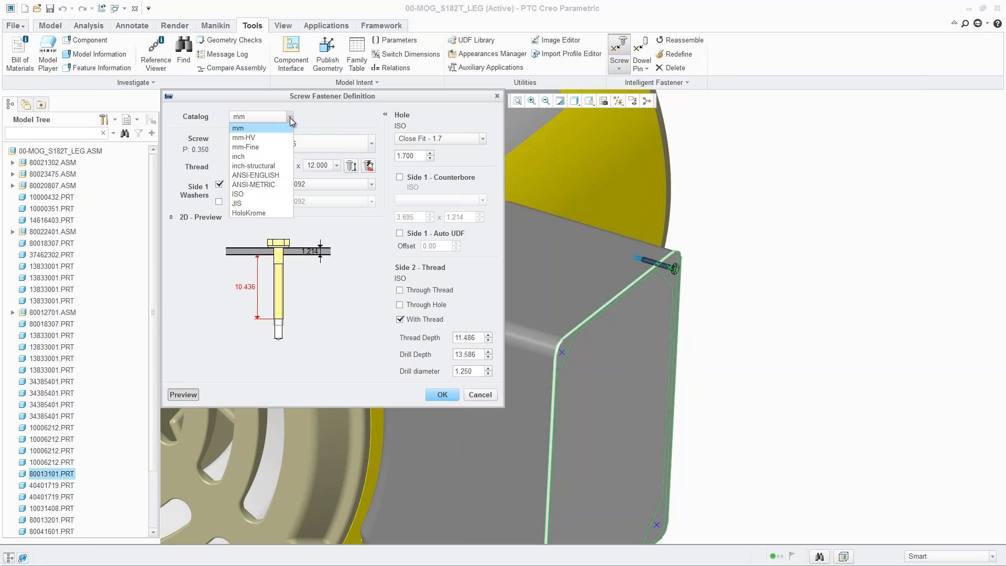
{"action": "left_click", "coordinate": [265, 174]}
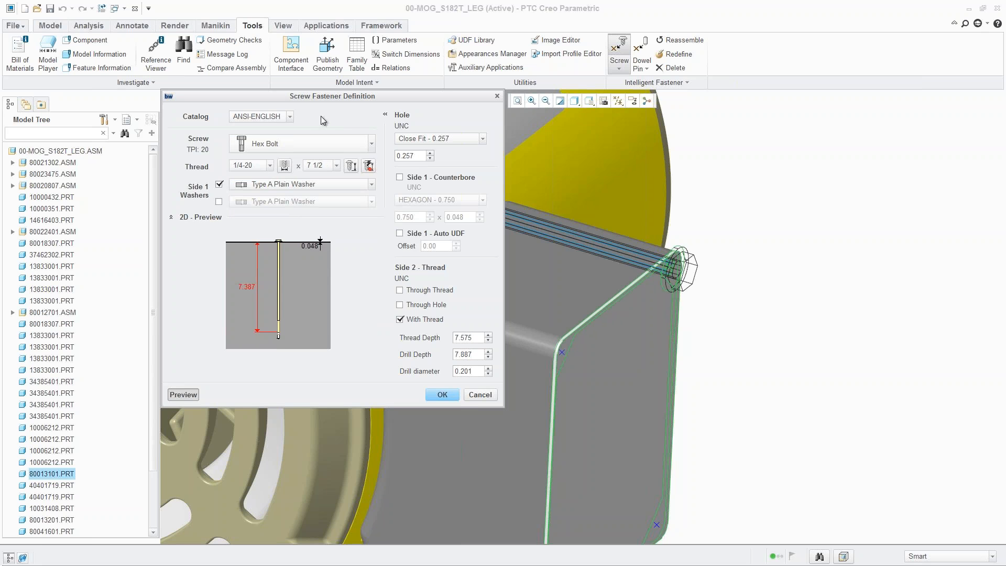
{"action": "left_click", "coordinate": [290, 143]}
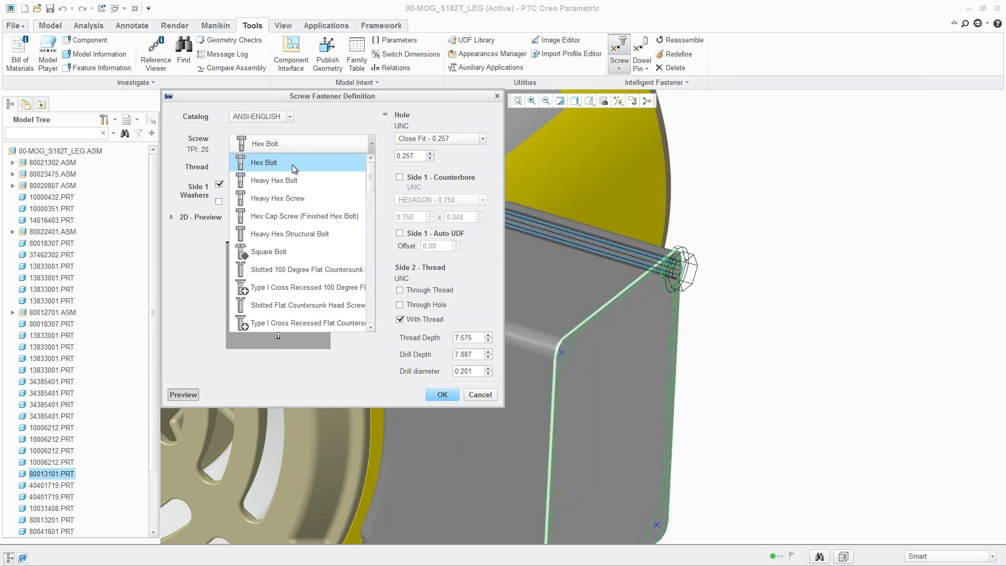
{"action": "scroll", "coordinate": [285, 259], "scroll_direction": "down", "scroll_amount": 4}
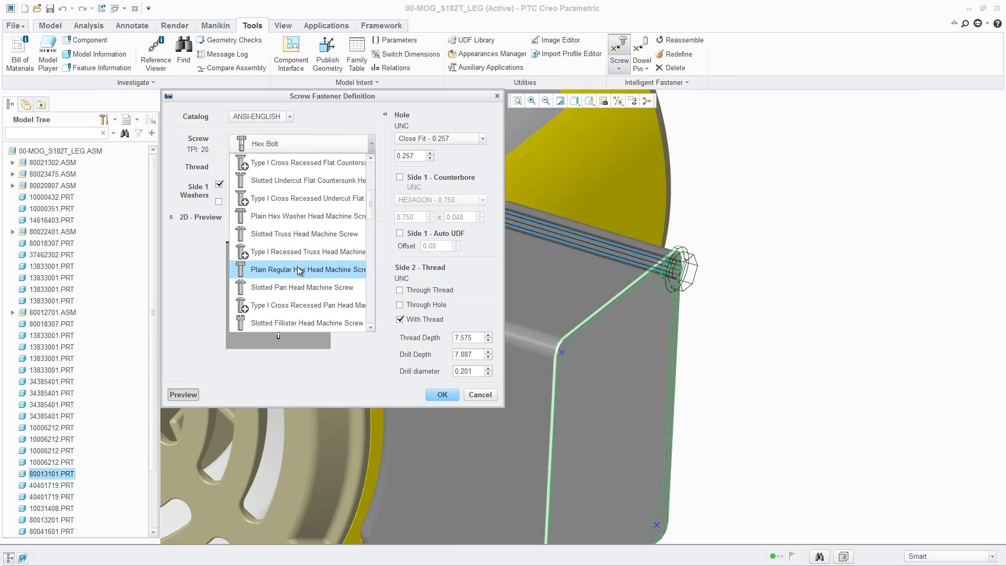
{"action": "scroll", "coordinate": [299, 270], "scroll_direction": "down", "scroll_amount": 4}
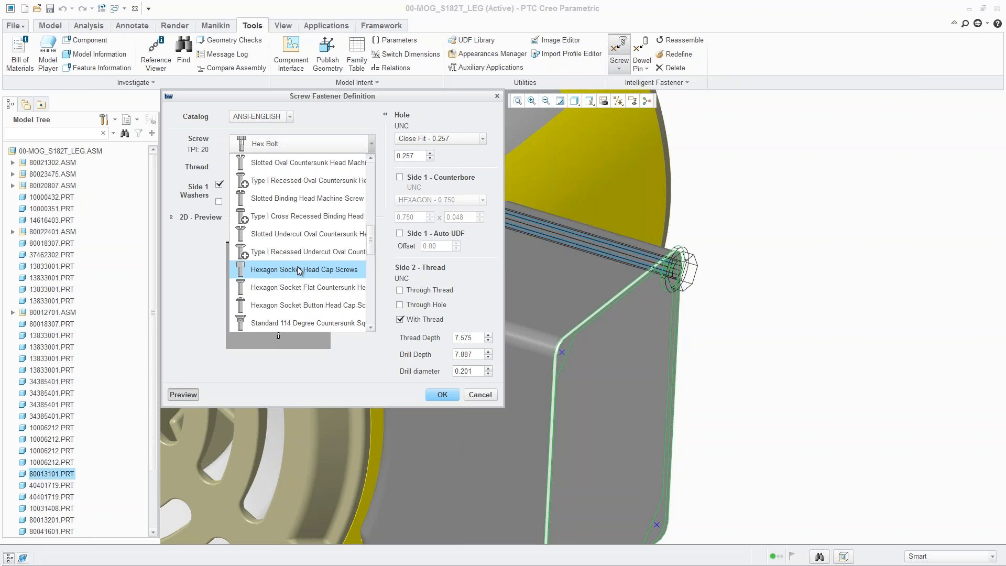
{"action": "left_click", "coordinate": [262, 269]}
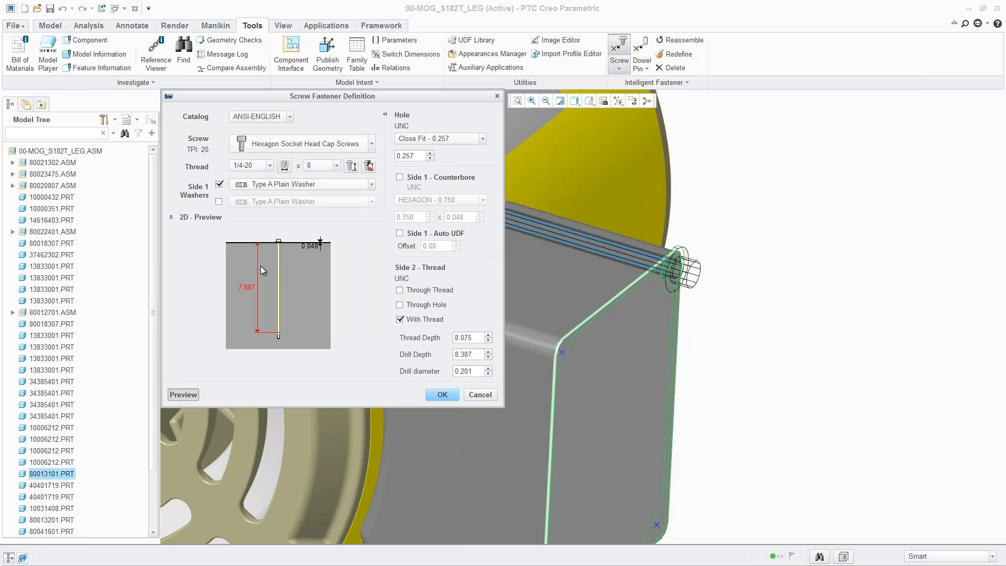
- Set the cap screw's length to 1/2 and its thread to 8-32
{"action": "left_click", "coordinate": [336, 165]}
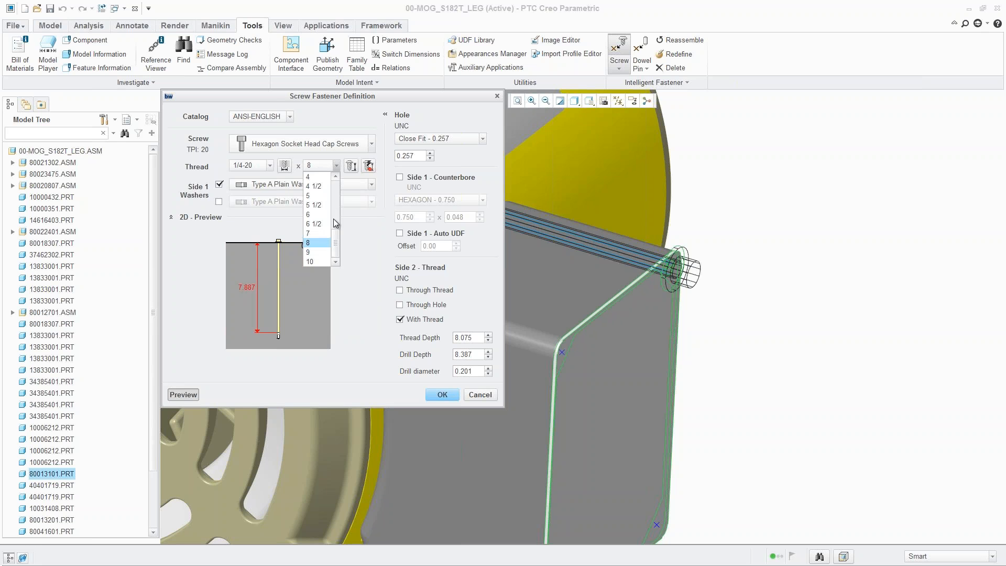
{"action": "left_click_drag", "start_coordinate": [336, 244], "coordinate": [337, 178]}
{"action": "left_click", "coordinate": [312, 187]}
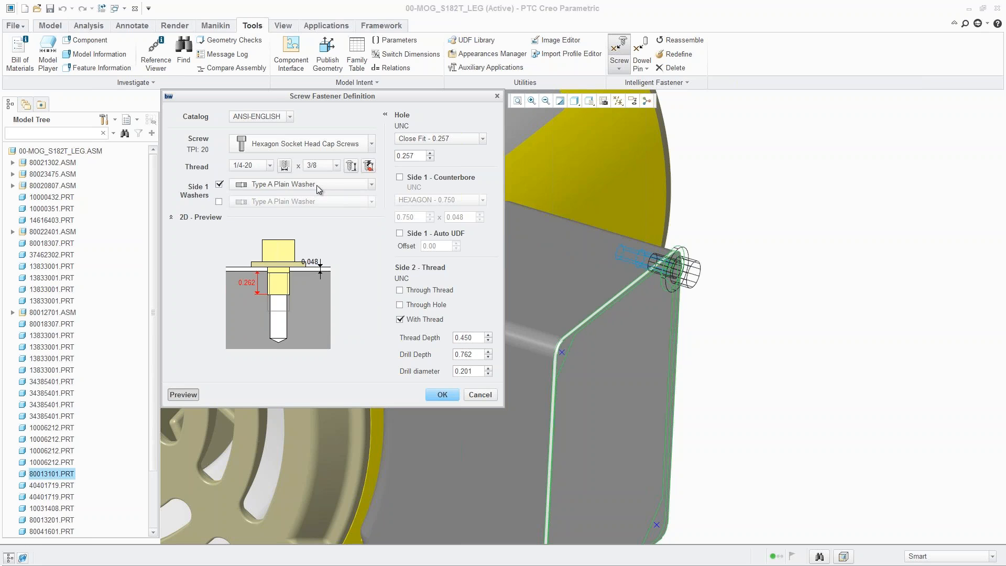
{"action": "left_click", "coordinate": [337, 165]}
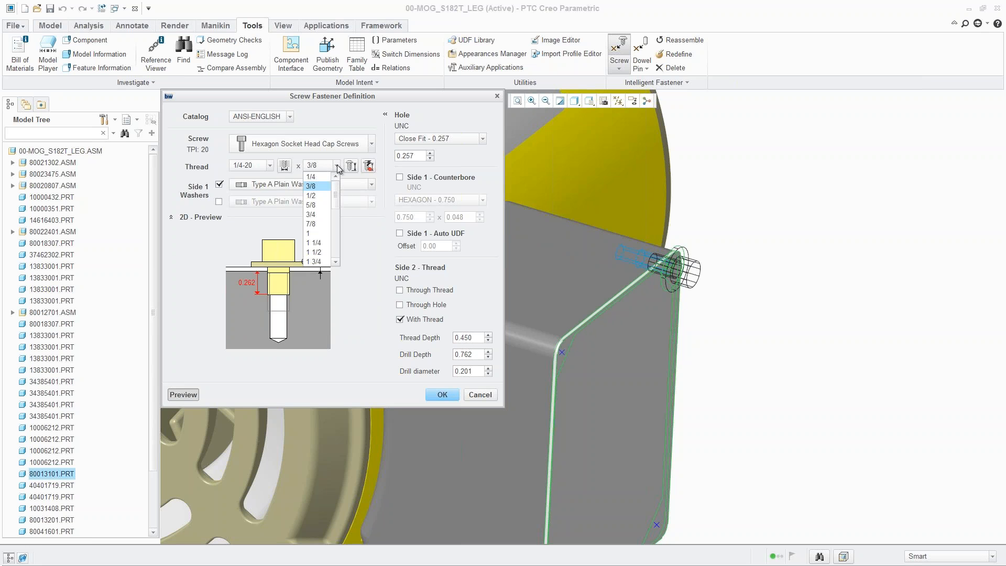
{"action": "left_click", "coordinate": [317, 196]}
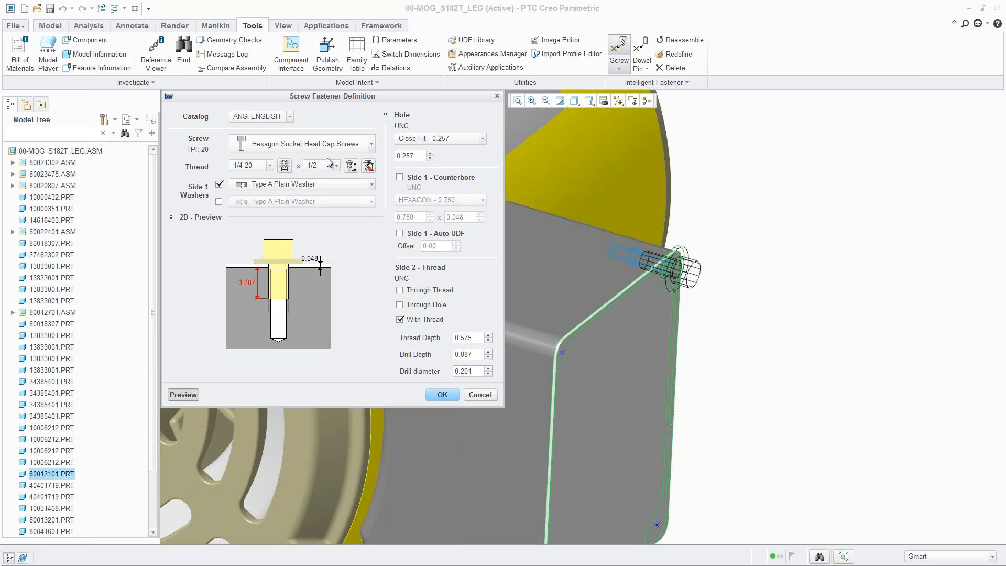
{"action": "left_click", "coordinate": [269, 166]}
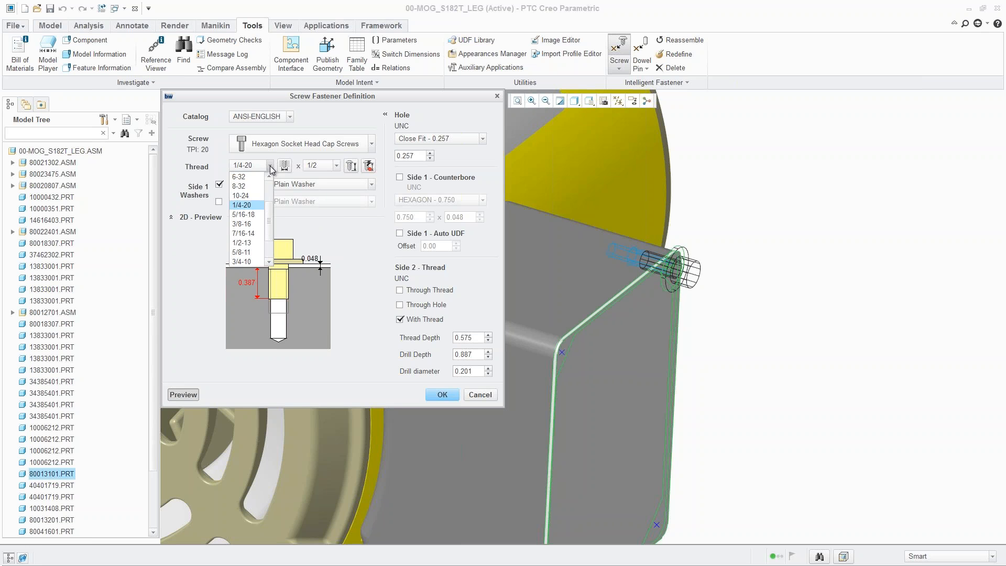
{"action": "left_click", "coordinate": [241, 186]}
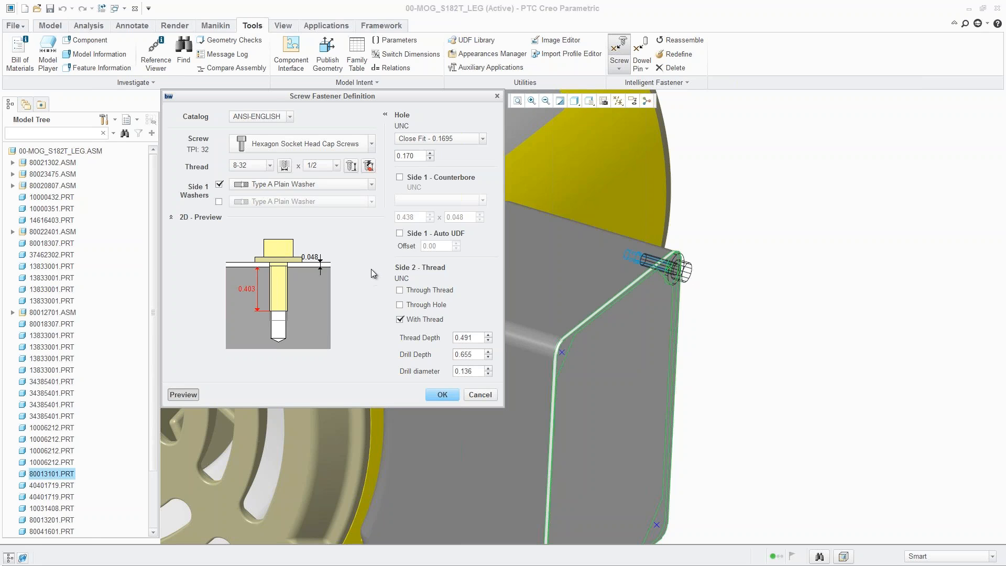
- Accept the screw definition and assemble the fastener on all point pattern instances of the cover
{"action": "left_click", "coordinate": [442, 394]}
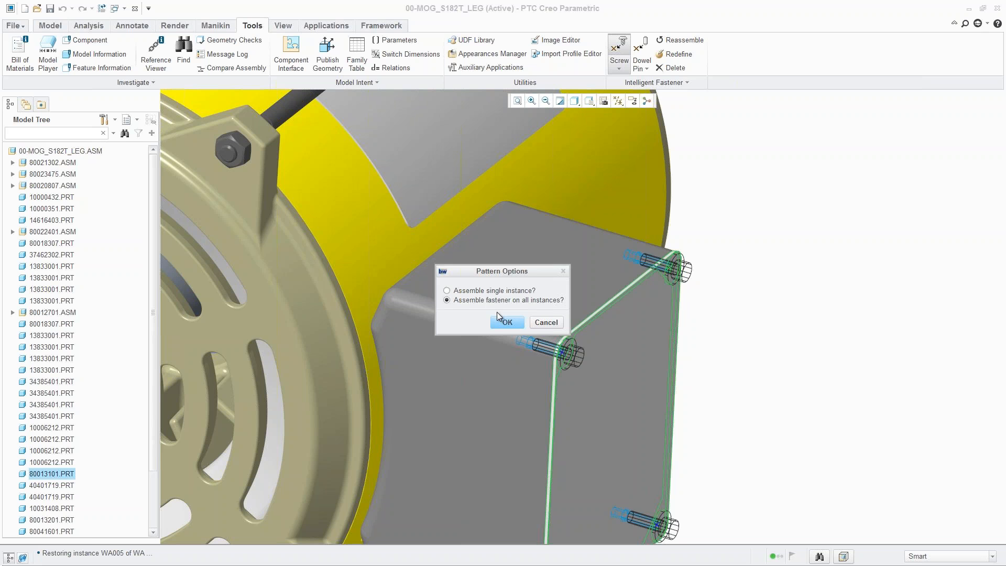
{"action": "left_click", "coordinate": [504, 323]}
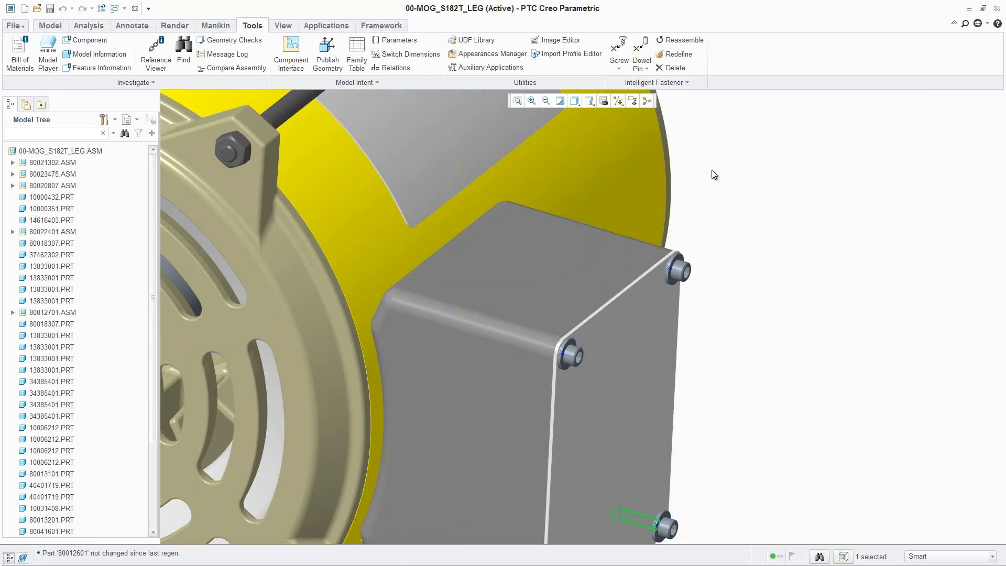
{"action": "scroll", "coordinate": [712, 168], "scroll_direction": "down", "scroll_amount": 2}
{"action": "left_click", "coordinate": [802, 281]}
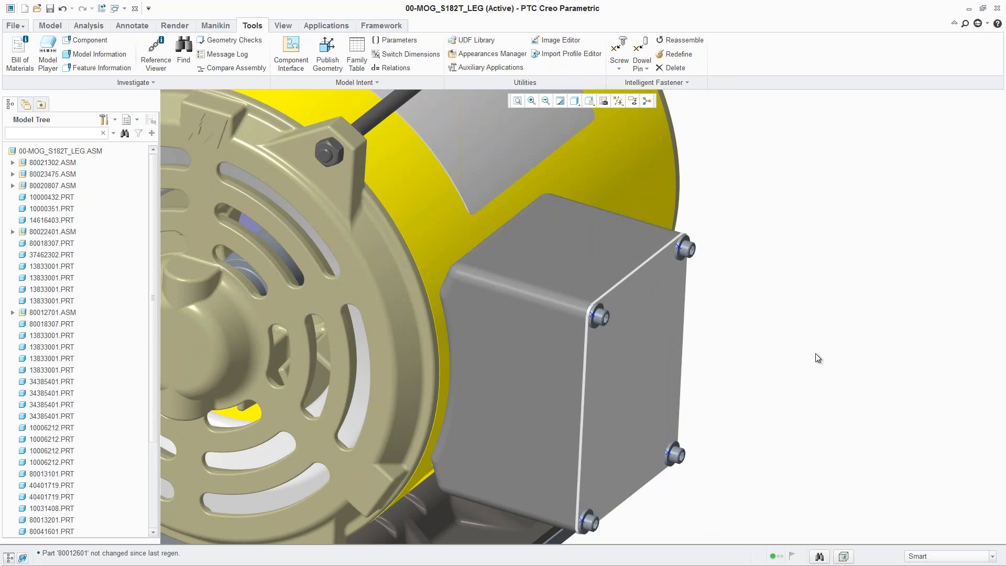
- Open the terminal box part 80013101 from the assembly in its own window
{"action": "left_click", "coordinate": [648, 329]}
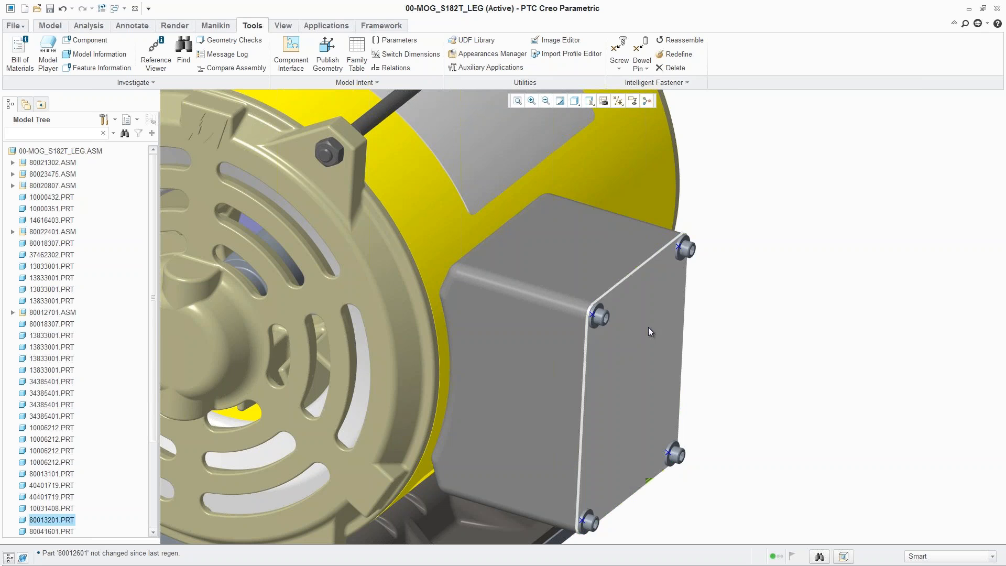
{"action": "scroll", "coordinate": [681, 250], "scroll_direction": "up", "scroll_amount": 3}
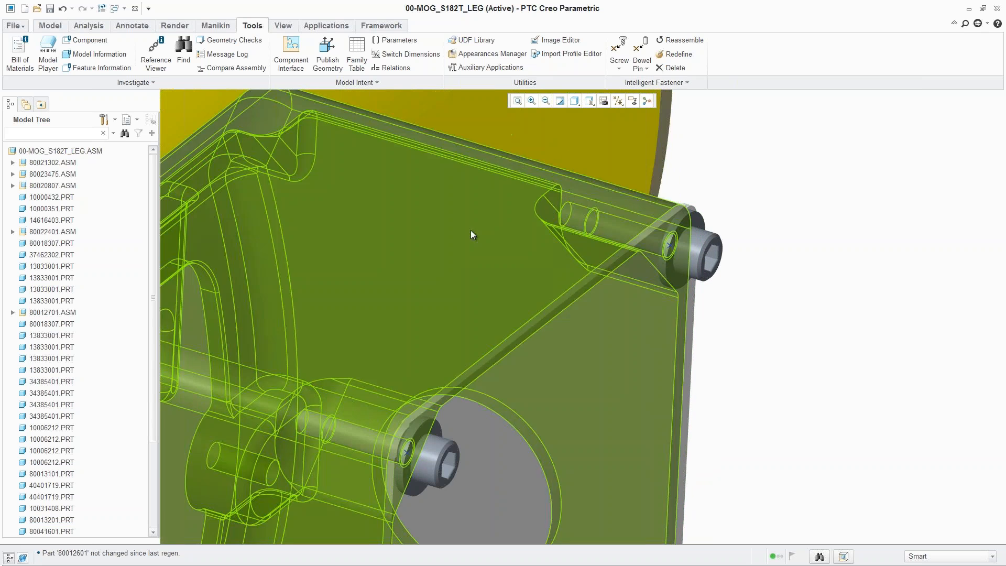
{"action": "left_click", "coordinate": [470, 231]}
{"action": "right_click", "coordinate": [470, 230]}
{"action": "left_click", "coordinate": [484, 87]}
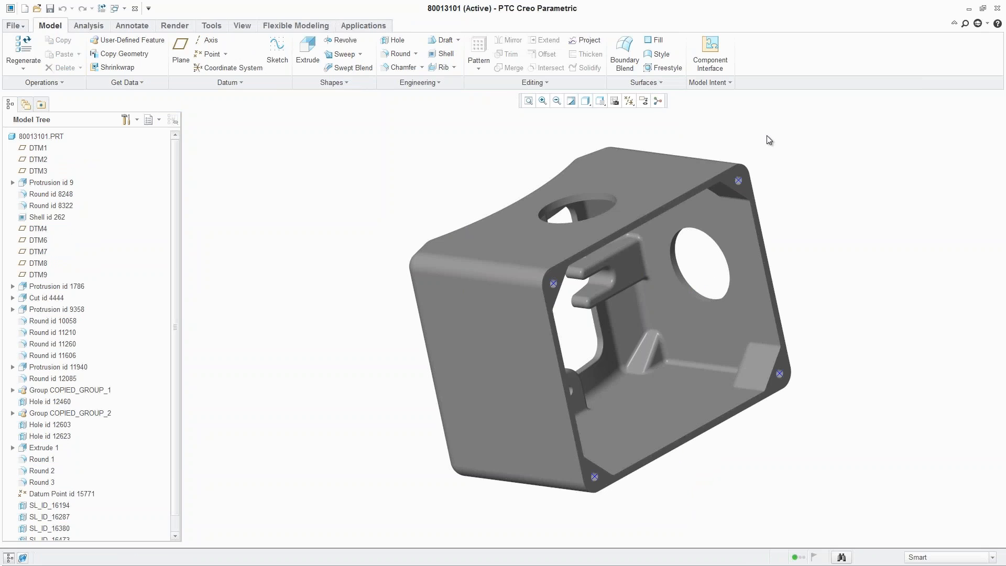
- Select the threaded hole at the box's upper corner and display annotations to examine its hole note
{"action": "scroll", "coordinate": [770, 198], "scroll_direction": "down", "scroll_amount": 5}
{"action": "scroll", "coordinate": [627, 220], "scroll_direction": "down", "scroll_amount": 2}
{"action": "left_click", "coordinate": [616, 212]}
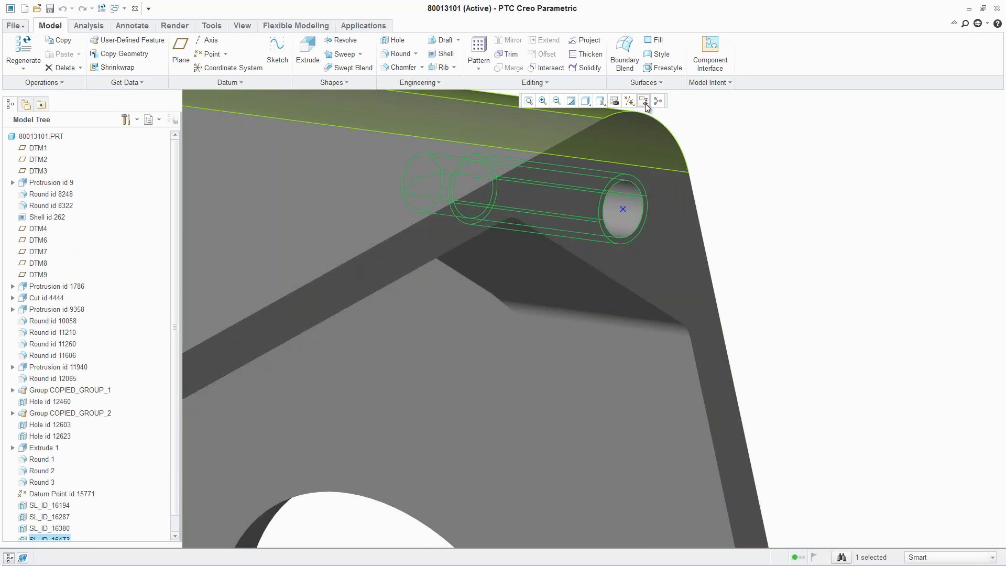
{"action": "left_click", "coordinate": [644, 100]}
{"action": "mouse_move", "coordinate": [697, 184]}
{"action": "middle_mouse_down"}
{"action": "mouse_move", "coordinate": [727, 183]}
{"action": "mouse_move", "coordinate": [695, 180]}
{"action": "mouse_move", "coordinate": [695, 191]}
{"action": "middle_mouse_up"}
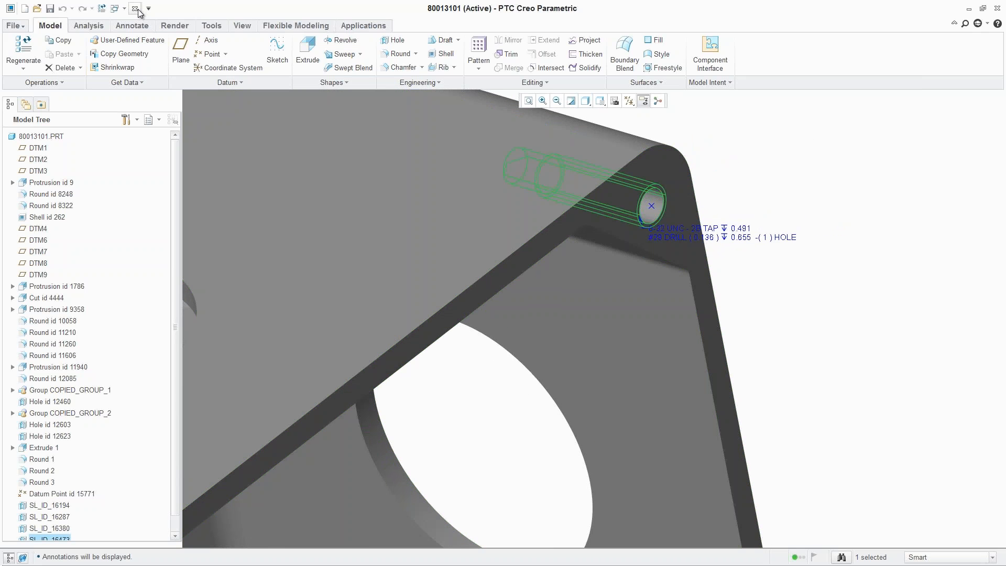
- Close the box part's window and turn off annotation display in the motor assembly
{"action": "left_click", "coordinate": [135, 9]}
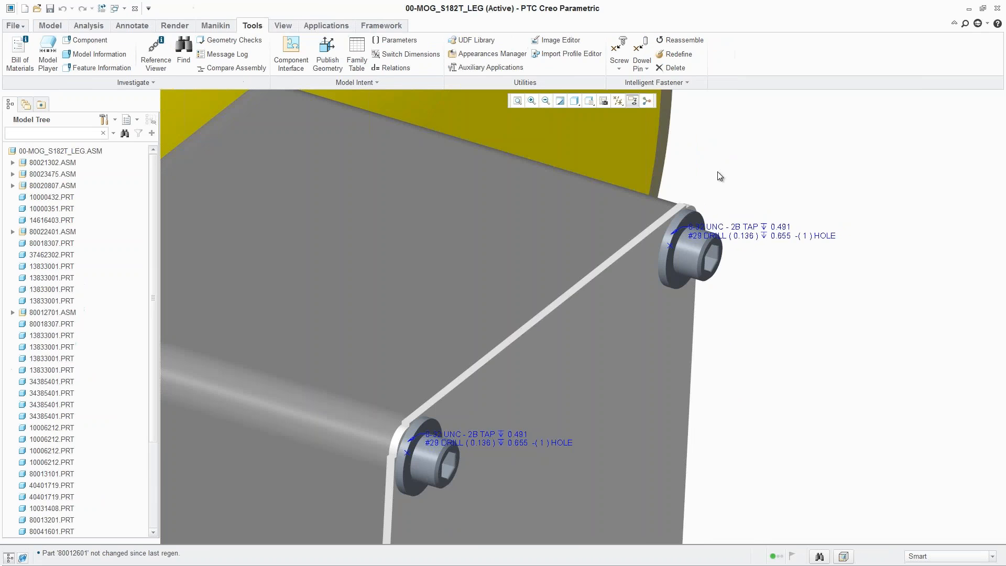
{"action": "left_click", "coordinate": [634, 102]}
- Start a screw fastener in the mounting foot's near corner hole, with its head on the foot's upper face and nut on the base plate's underside
{"action": "scroll", "coordinate": [741, 132], "scroll_direction": "up", "scroll_amount": 3}
{"action": "scroll", "coordinate": [750, 139], "scroll_direction": "up", "scroll_amount": 4}
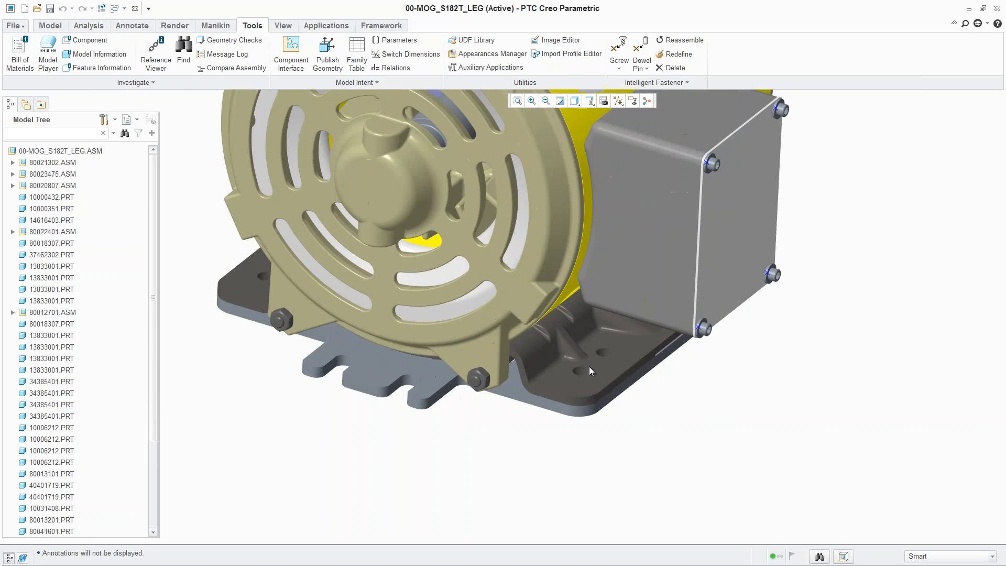
{"action": "scroll", "coordinate": [590, 371], "scroll_direction": "down", "scroll_amount": 4}
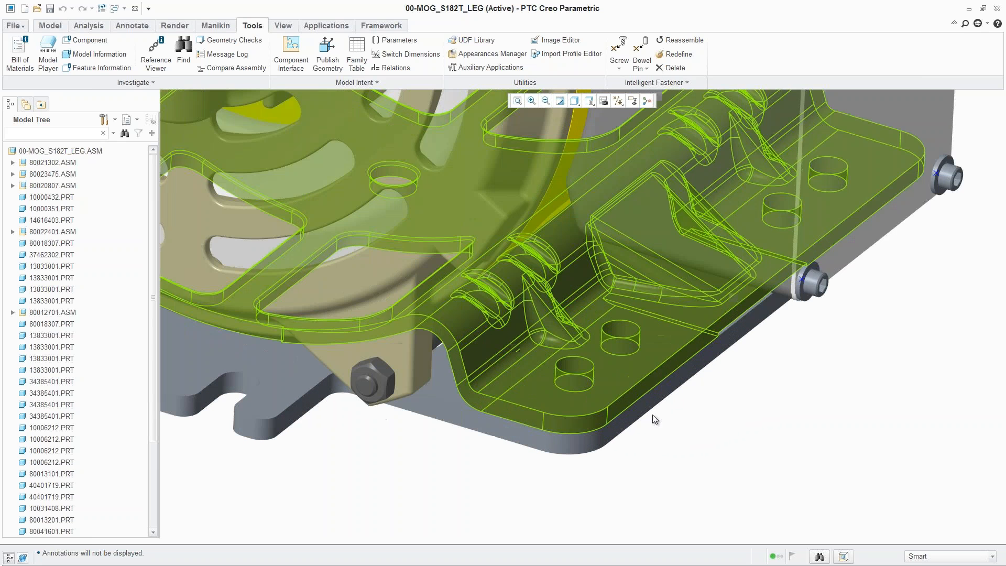
{"action": "left_click", "coordinate": [619, 51]}
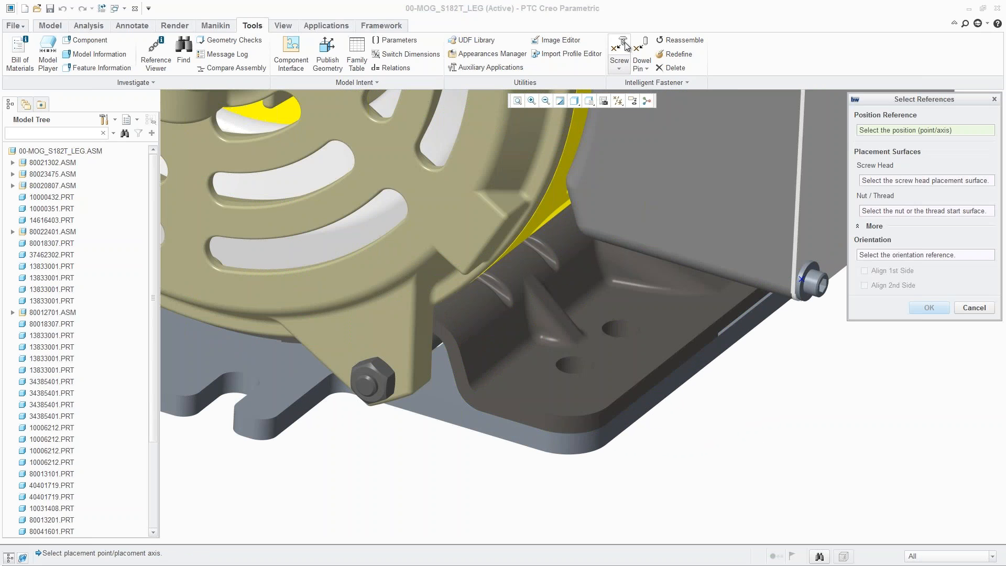
{"action": "left_click", "coordinate": [584, 369]}
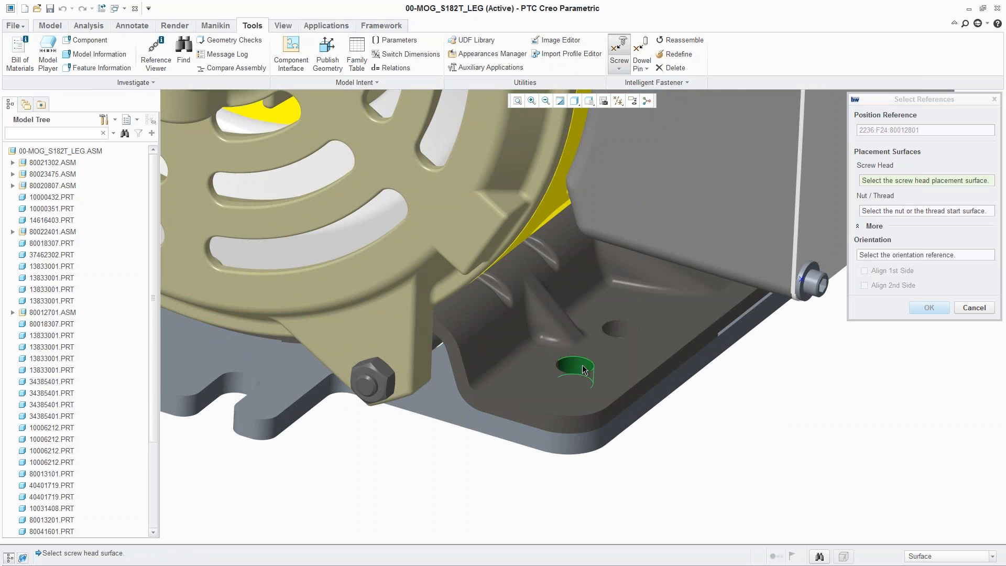
{"action": "left_click", "coordinate": [529, 393]}
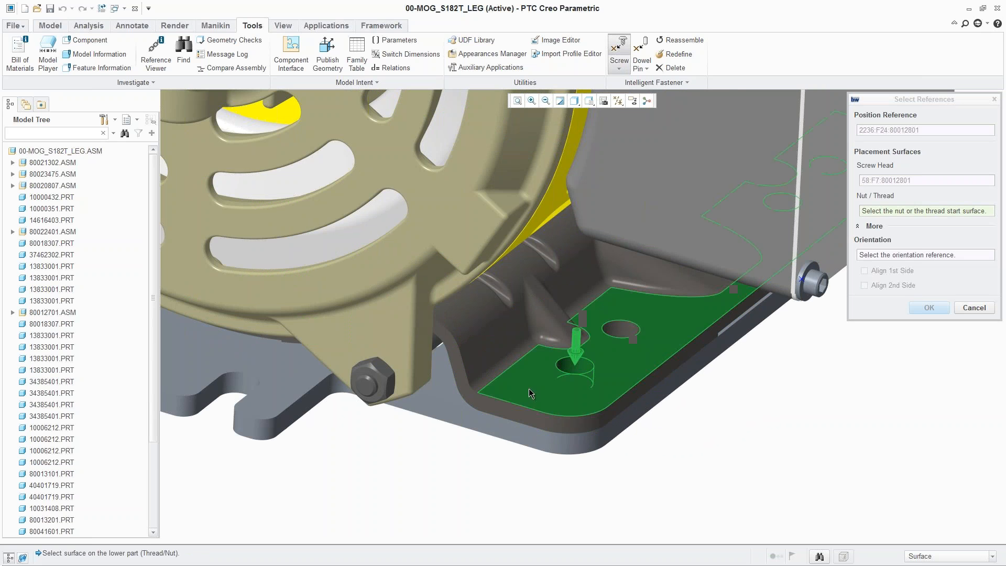
{"action": "left_click", "coordinate": [525, 444]}
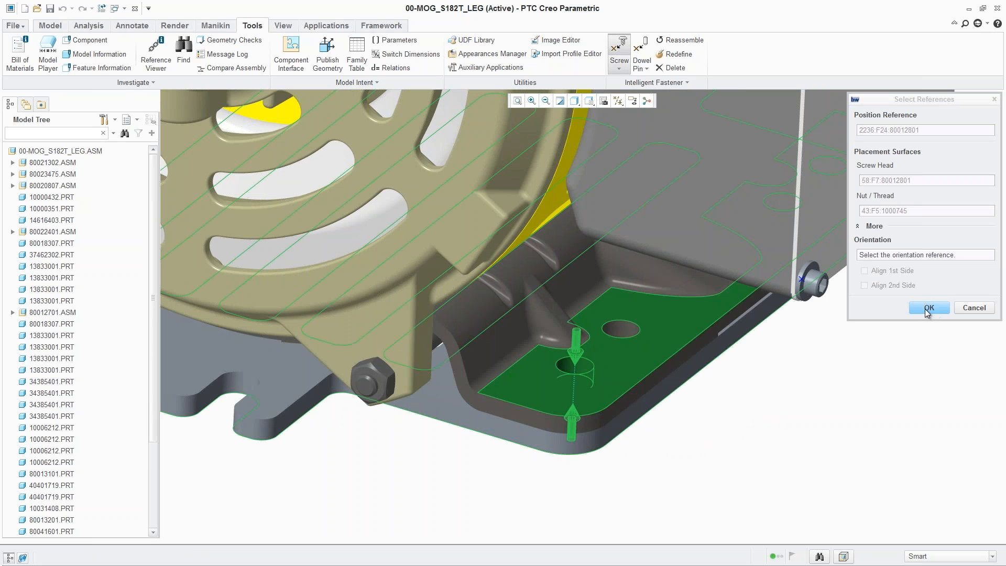
{"action": "left_click", "coordinate": [927, 309]}
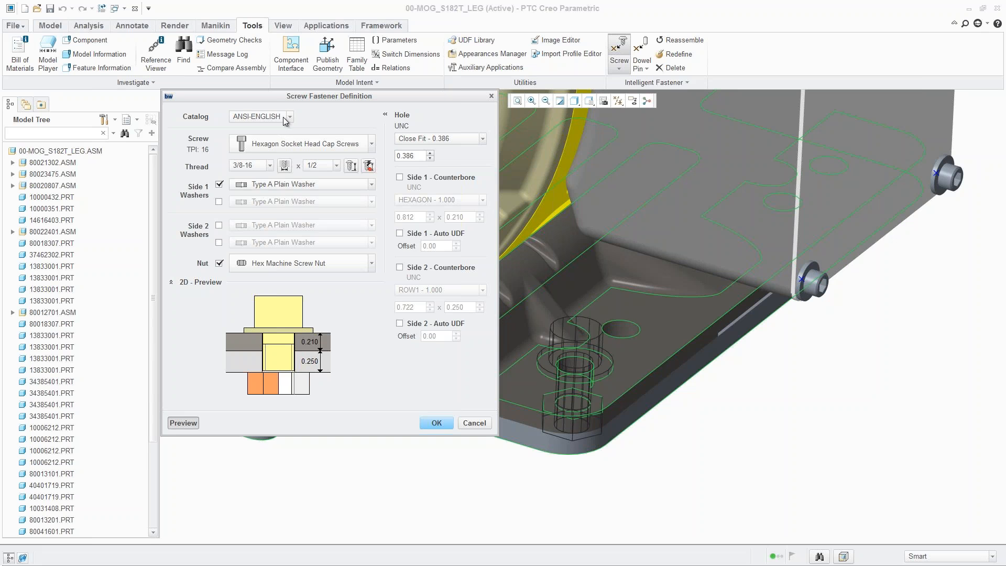
- Set the screw's catalog to inch, its thread to 1/2 and its length to 1 1/4
{"action": "left_click", "coordinate": [264, 117]}
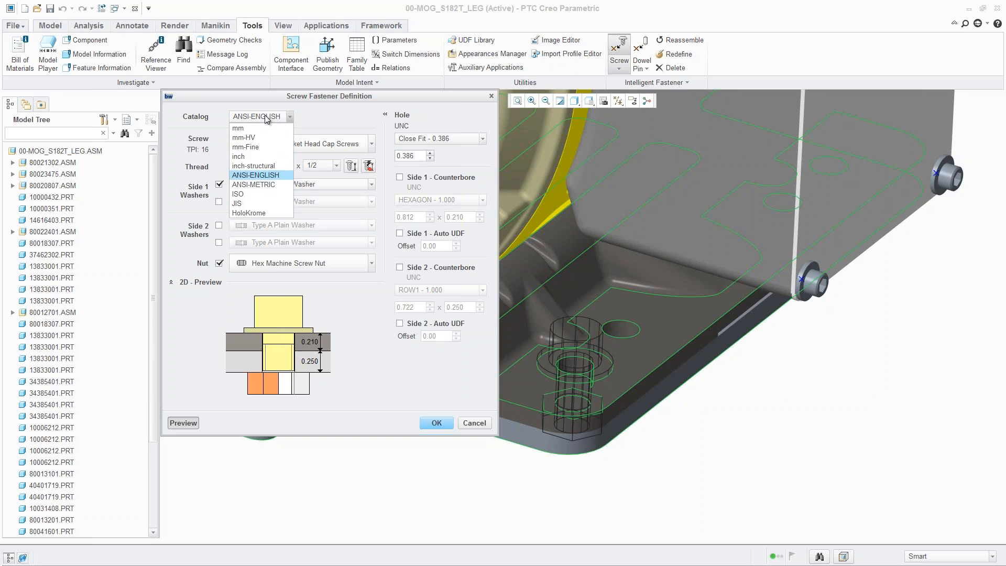
{"action": "left_click", "coordinate": [238, 157]}
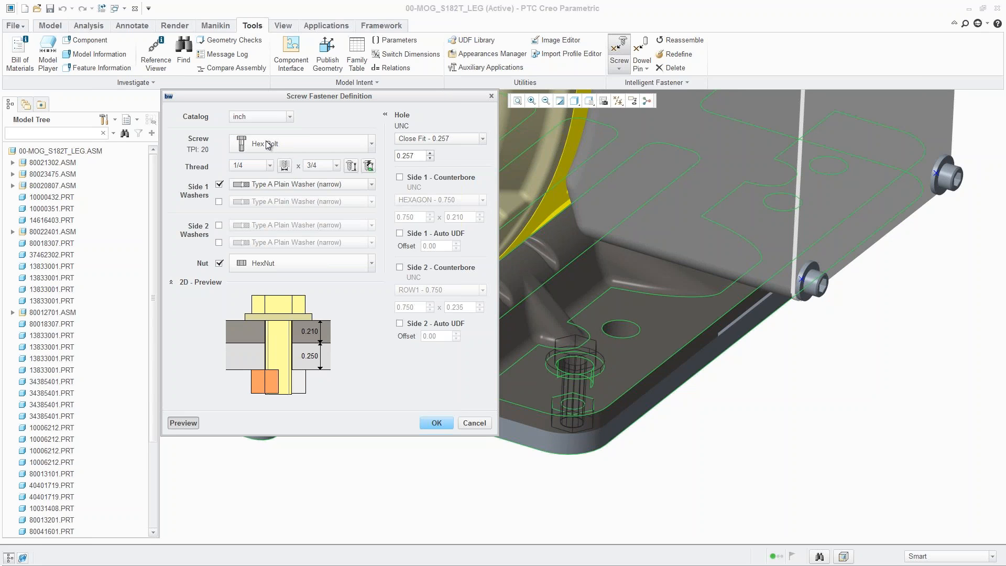
{"action": "left_click", "coordinate": [270, 166]}
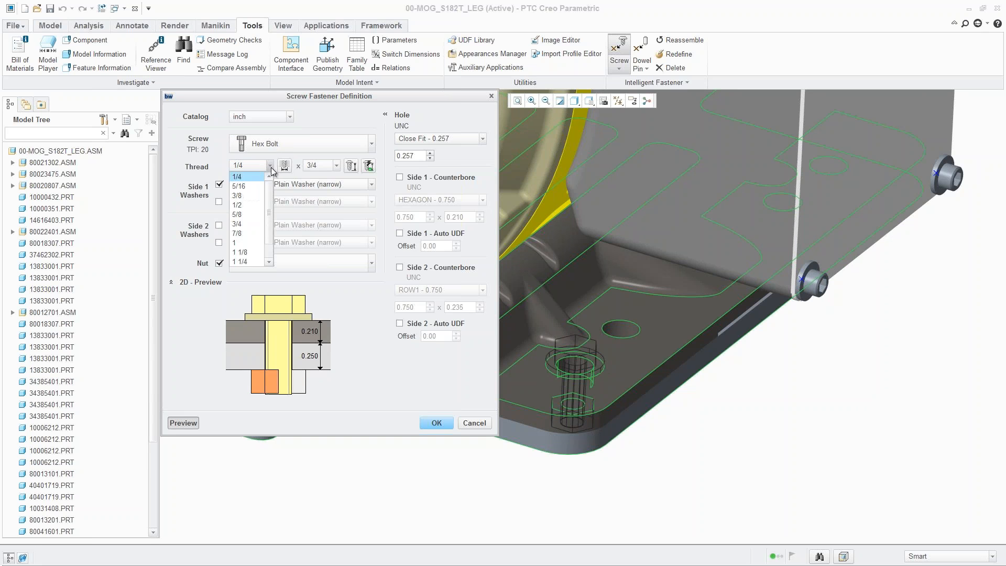
{"action": "left_click", "coordinate": [242, 205]}
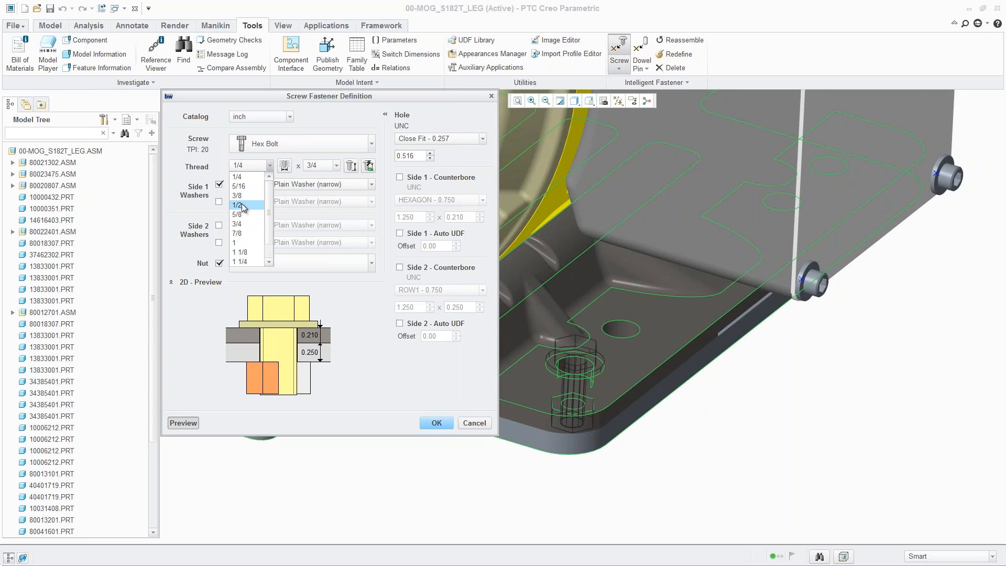
{"action": "left_click", "coordinate": [336, 166]}
{"action": "left_click", "coordinate": [313, 186]}
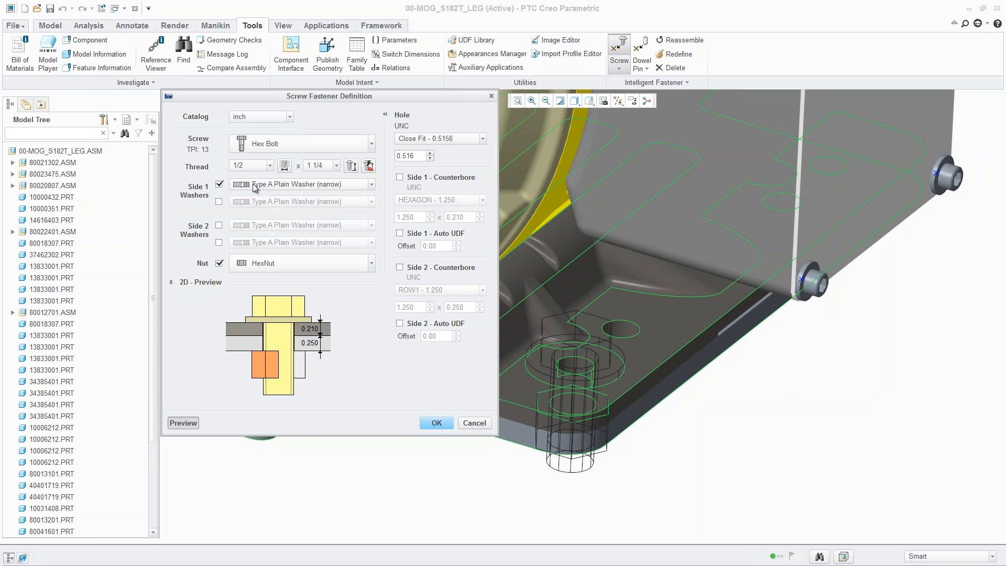
- Add a Type A Plain Washer (narrow) and a Spring Lock Washer (regular) on side 2, and place the fastener
{"action": "left_click", "coordinate": [219, 226]}
{"action": "left_click", "coordinate": [219, 242]}
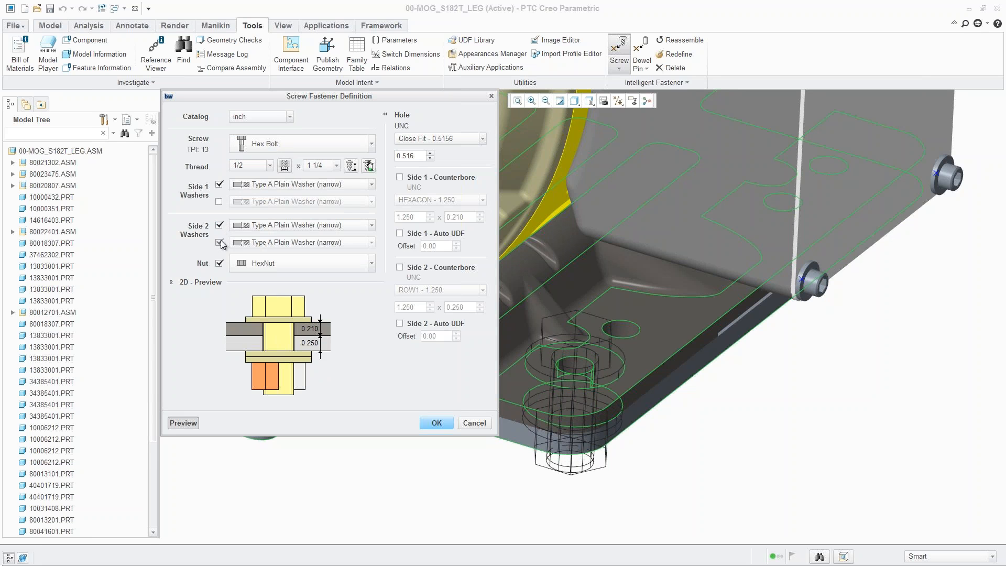
{"action": "left_click", "coordinate": [273, 246]}
{"action": "left_click", "coordinate": [294, 270]}
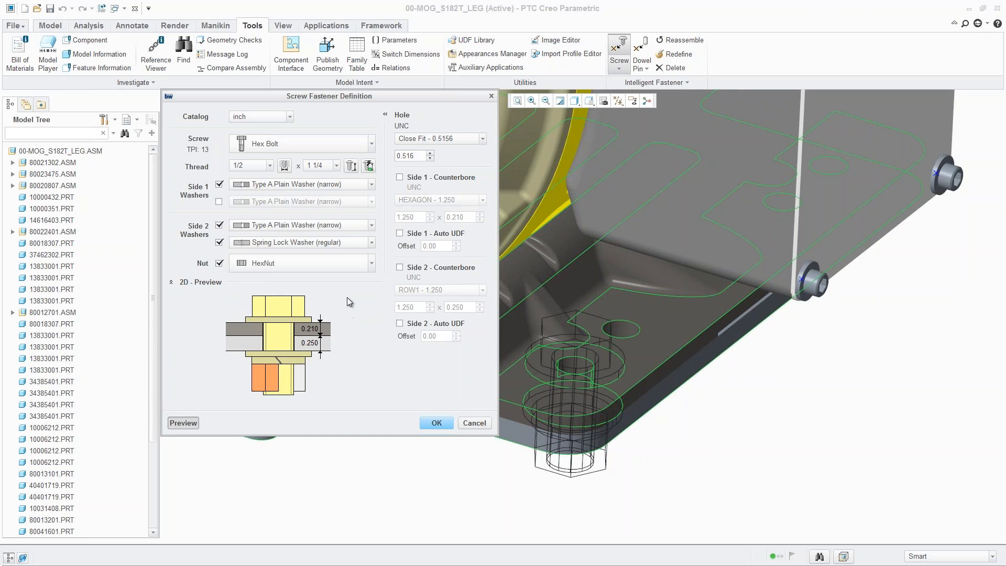
{"action": "left_click", "coordinate": [437, 422]}
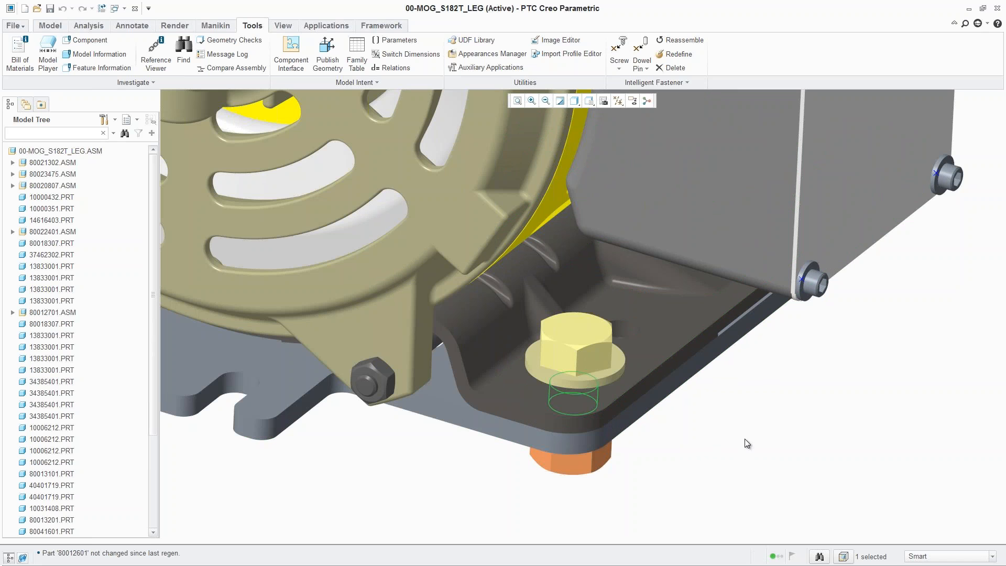
- Reassemble the hex bolt fastener in the neighbouring hole of the mounting foot
{"action": "left_click", "coordinate": [680, 41]}
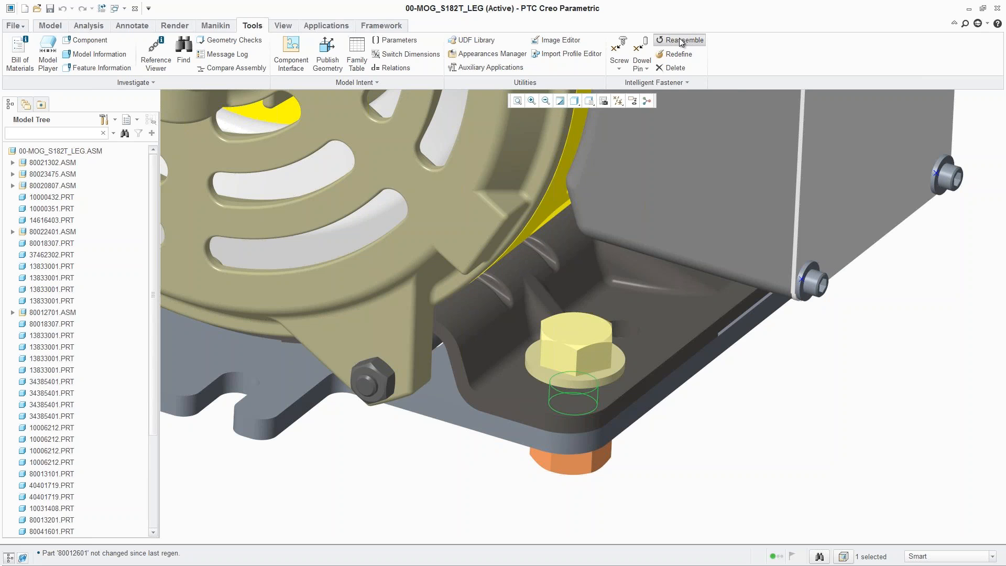
{"action": "left_click", "coordinate": [589, 344]}
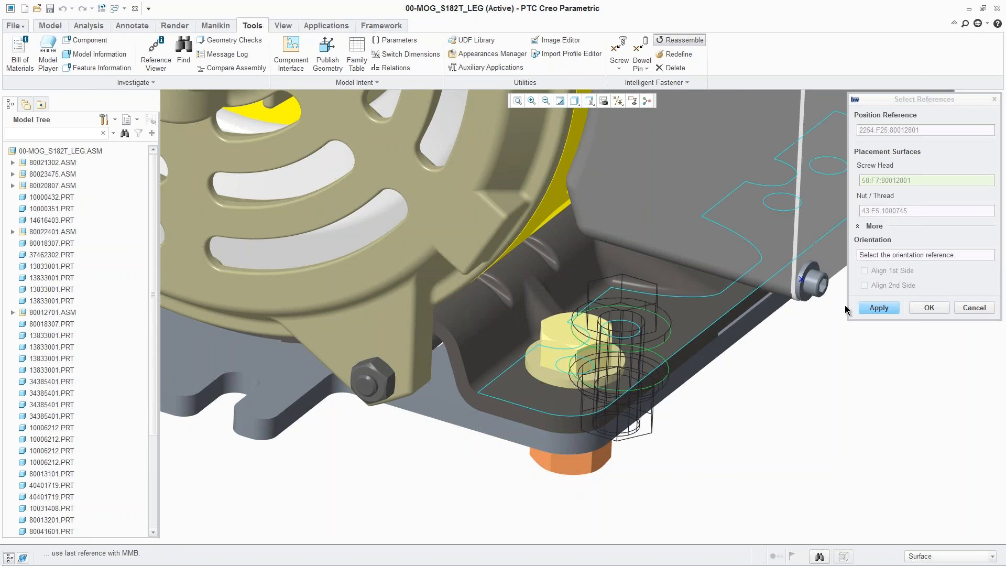
{"action": "left_click", "coordinate": [876, 308]}
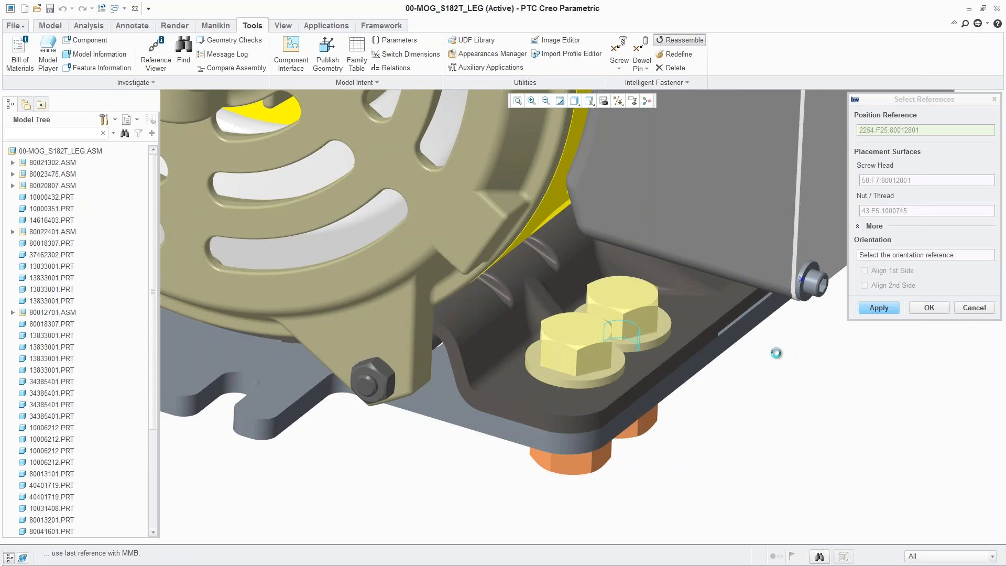
- Reassemble the same fastener in the two holes at the far end of the mounting foot and finish the placement
{"action": "scroll", "coordinate": [853, 347], "scroll_direction": "up", "scroll_amount": 1}
{"action": "middle_click_drag", "start_coordinate": [846, 354], "coordinate": [676, 470]}
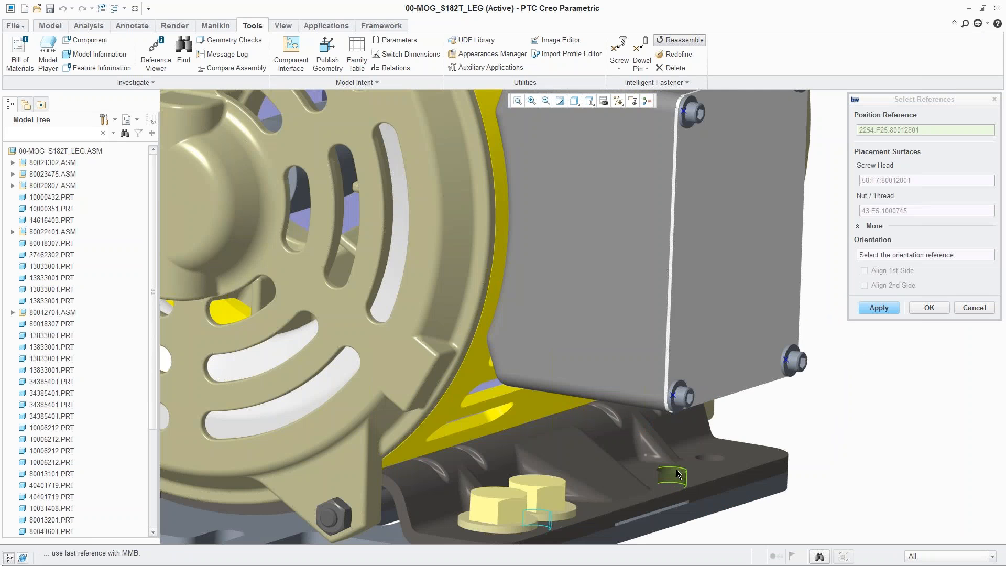
{"action": "left_click", "coordinate": [676, 474]}
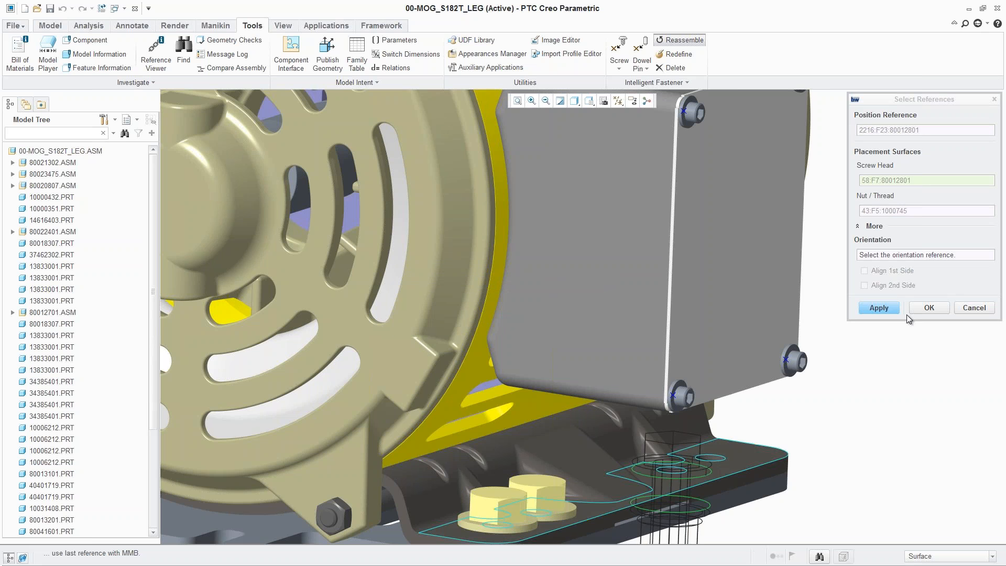
{"action": "left_click", "coordinate": [890, 306]}
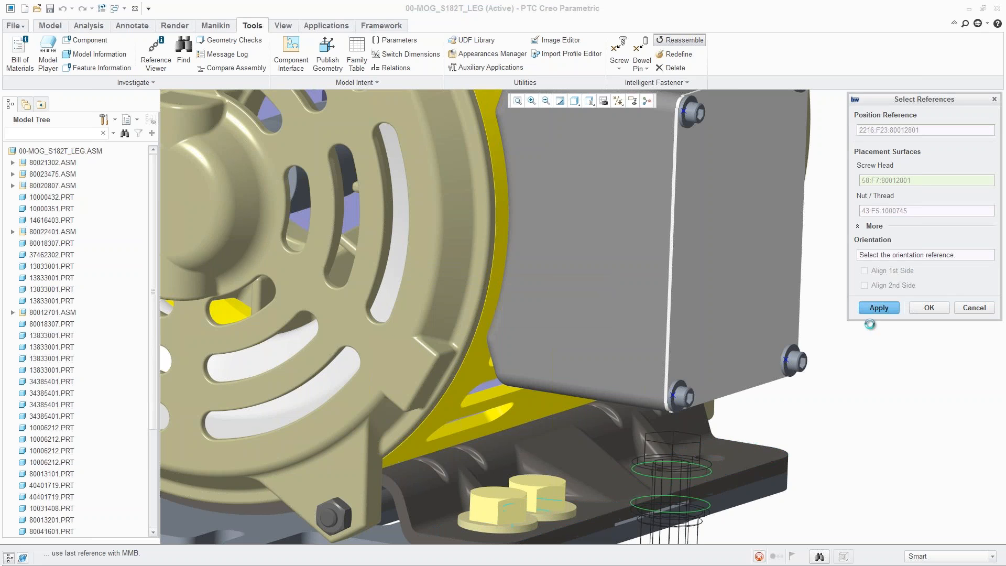
{"action": "left_click", "coordinate": [720, 462]}
{"action": "left_click", "coordinate": [940, 307]}
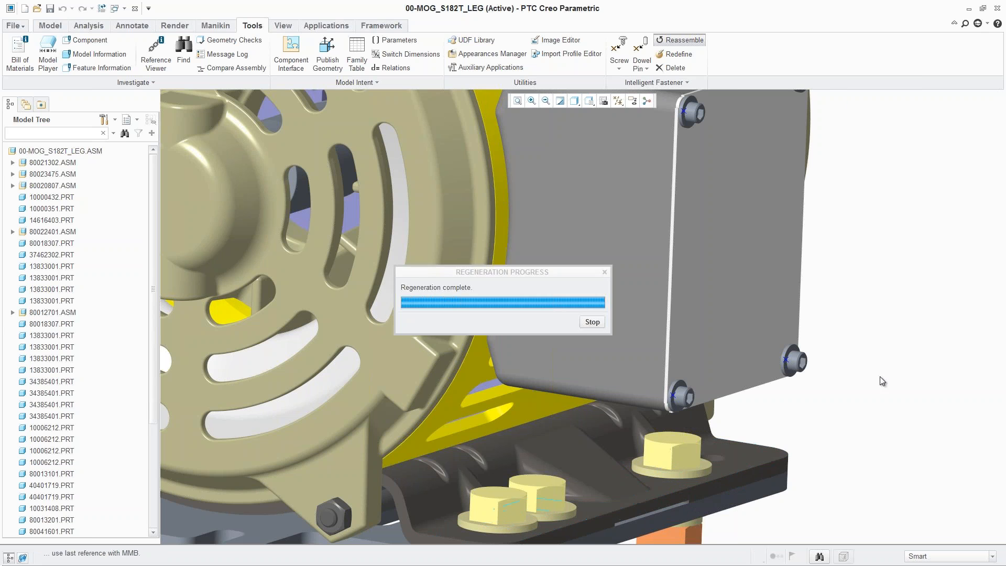
- Open the fastener definition of the hex bolt at the mounting foot's near corner with Redefine
{"action": "left_click", "coordinate": [818, 303]}
{"action": "scroll", "coordinate": [818, 303], "scroll_direction": "up", "scroll_amount": 3}
{"action": "mouse_move", "coordinate": [834, 319]}
{"action": "middle_mouse_down"}
{"action": "mouse_move", "coordinate": [809, 320]}
{"action": "mouse_move", "coordinate": [791, 387]}
{"action": "middle_mouse_up"}
{"action": "scroll", "coordinate": [791, 386], "scroll_direction": "down", "scroll_amount": 6}
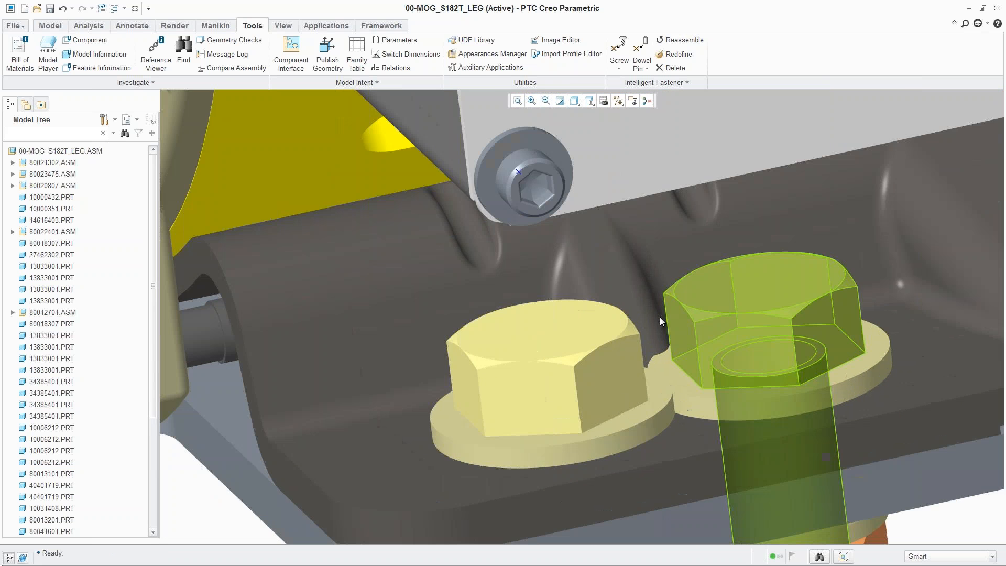
{"action": "scroll", "coordinate": [659, 316], "scroll_direction": "up", "scroll_amount": 4}
{"action": "left_click", "coordinate": [632, 174]}
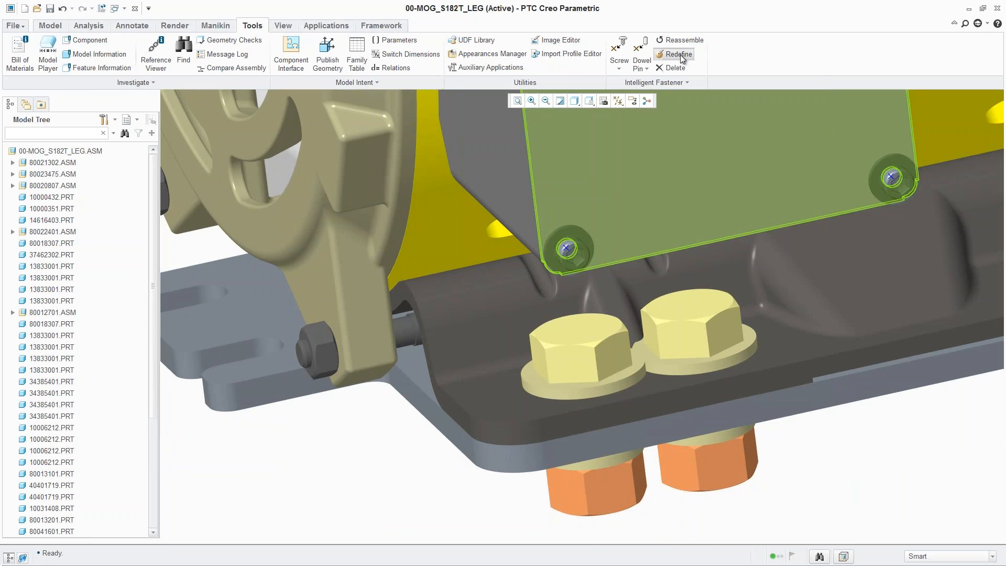
{"action": "left_click", "coordinate": [678, 55]}
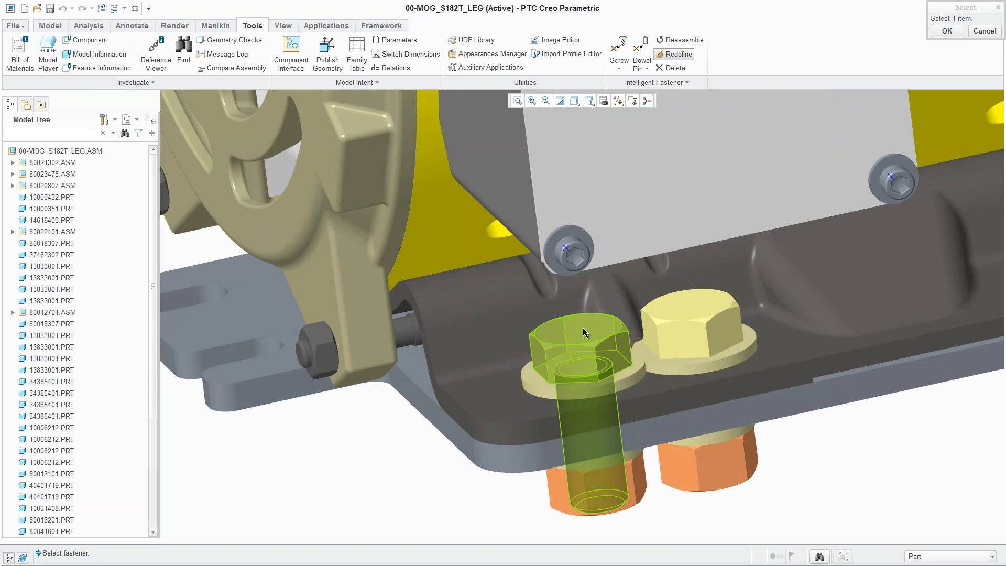
{"action": "left_click", "coordinate": [591, 367]}
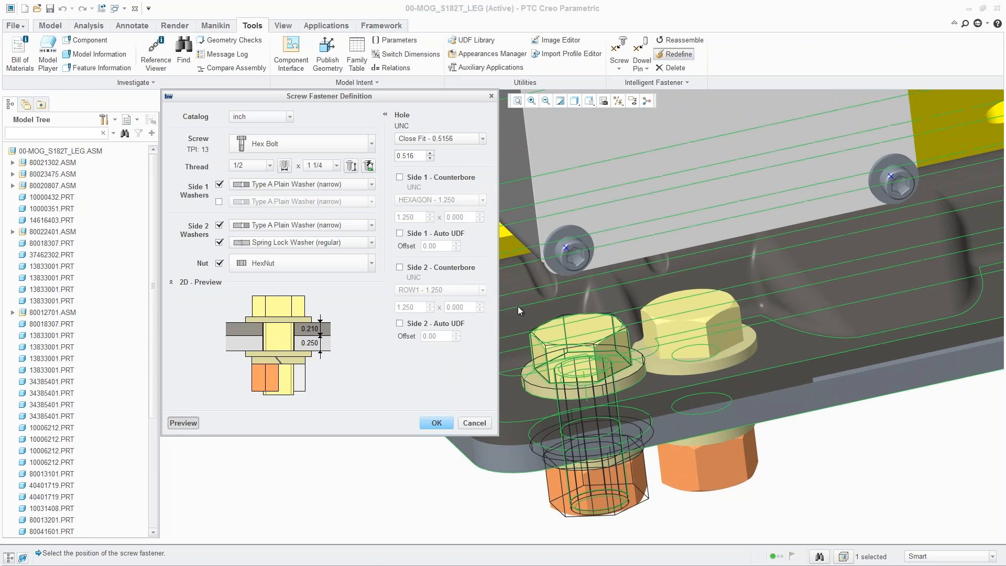
- Change the screw type to Hex.Socket Head Cap Screw with a 7/16 thread and accept the redefinition
{"action": "left_click", "coordinate": [273, 146]}
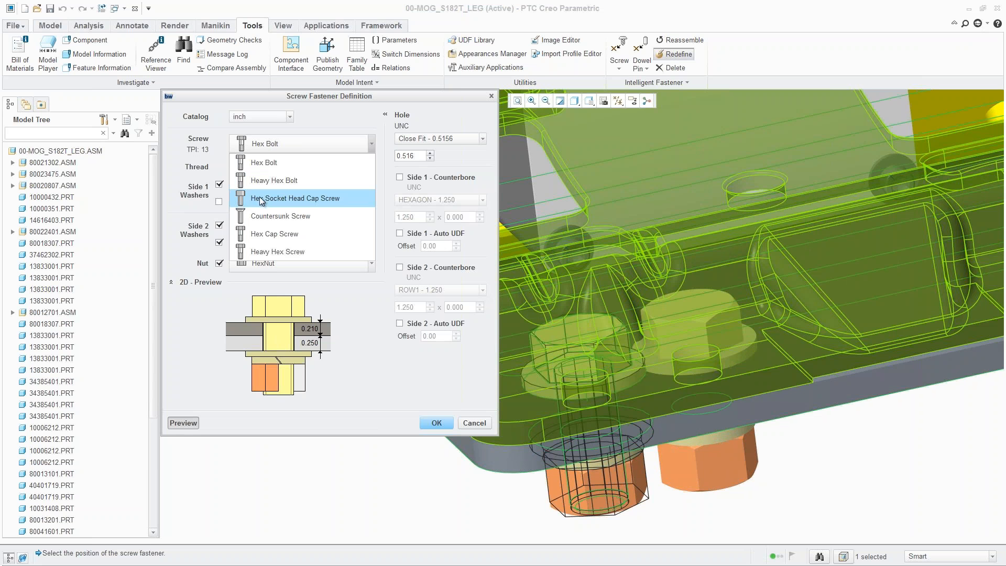
{"action": "left_click", "coordinate": [261, 199]}
{"action": "left_click", "coordinate": [250, 165]}
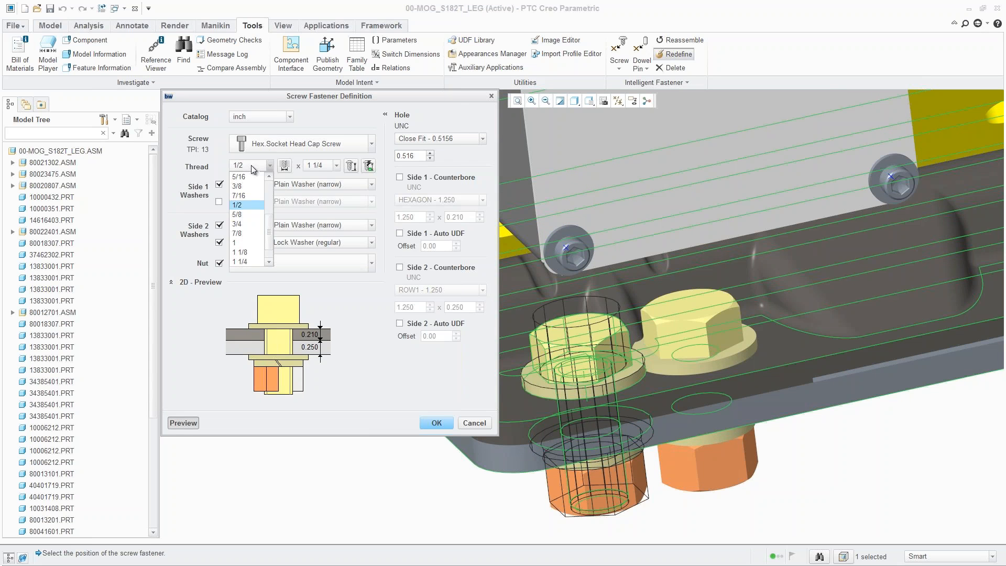
{"action": "left_click", "coordinate": [244, 199]}
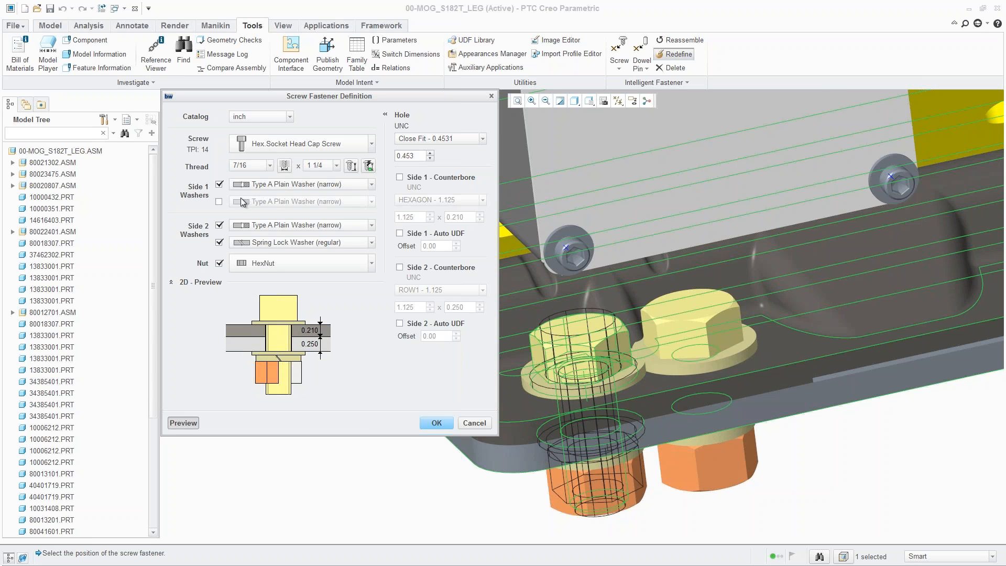
{"action": "left_click", "coordinate": [435, 422]}
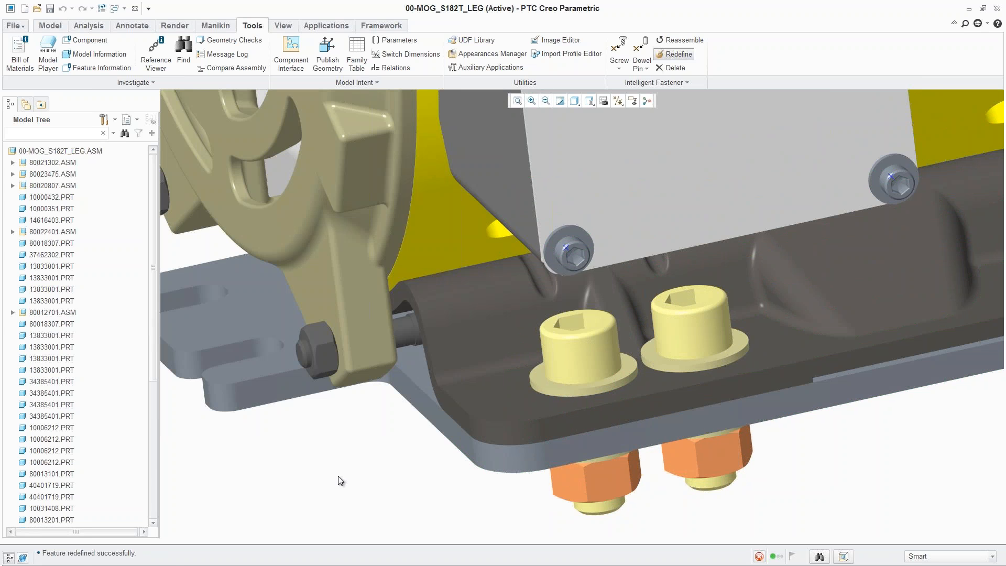
- Activate the terminal box cover part 80013201 within the motor assembly
{"action": "scroll", "coordinate": [310, 454], "scroll_direction": "up", "scroll_amount": 6}
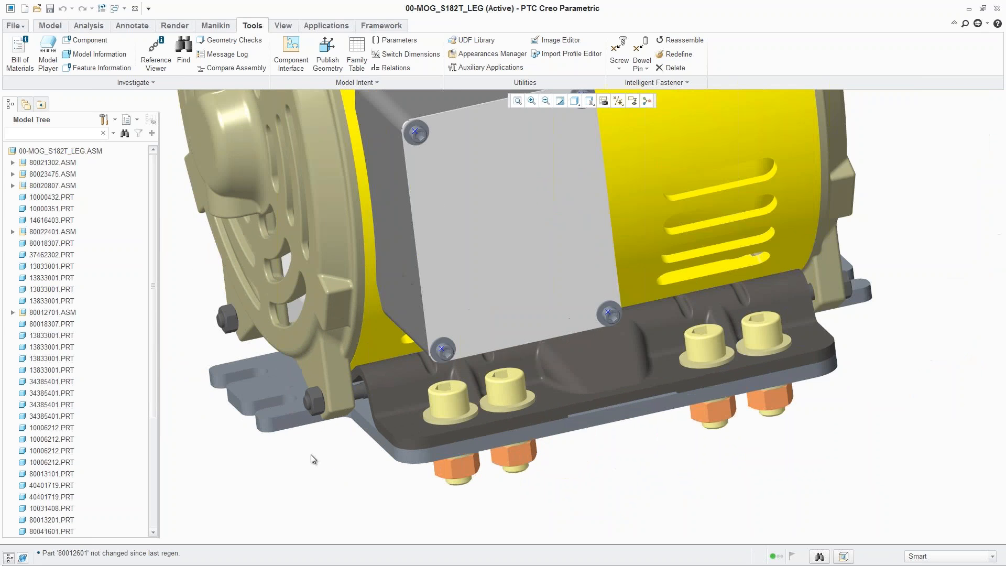
{"action": "middle_click_drag", "start_coordinate": [310, 454], "coordinate": [317, 455]}
{"action": "scroll", "coordinate": [317, 455], "scroll_direction": "down", "scroll_amount": 5}
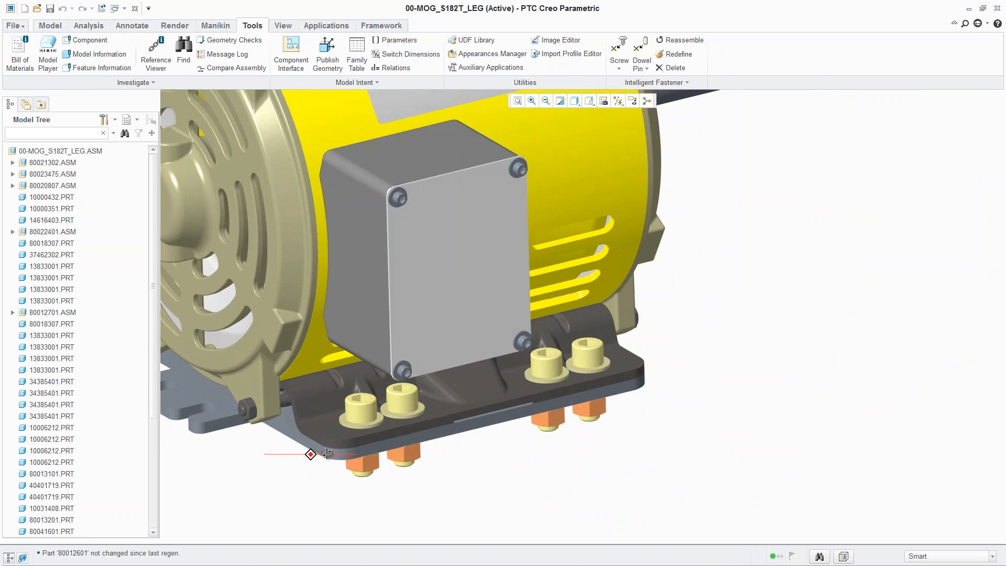
{"action": "left_click", "coordinate": [445, 243]}
{"action": "right_click", "coordinate": [445, 243]}
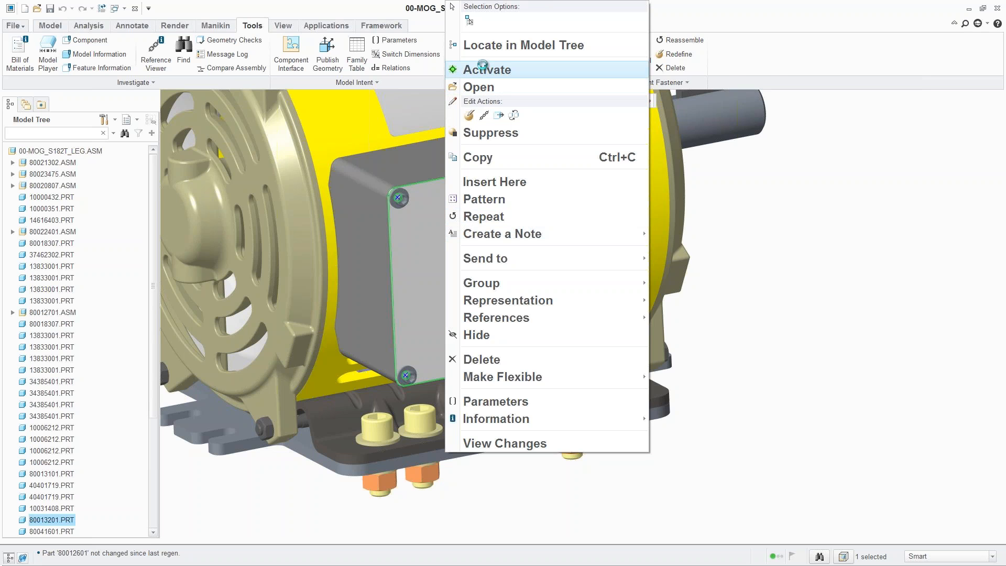
{"action": "left_click", "coordinate": [485, 69]}
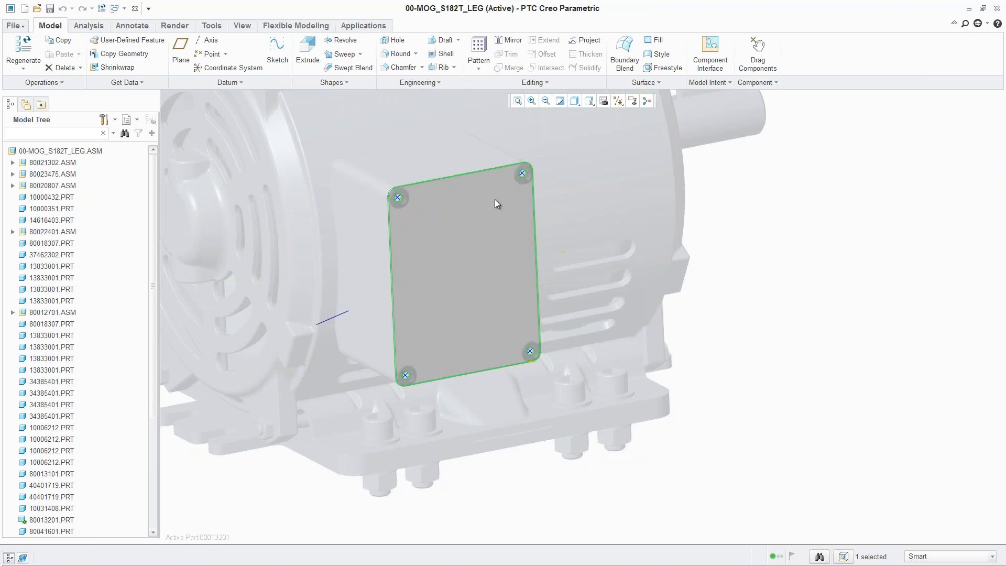
- Set the terminal box cover's thickness to 0.56, regenerate the model and reactivate the top-level motor assembly
{"action": "right_click", "coordinate": [495, 199]}
{"action": "left_click", "coordinate": [518, 220]}
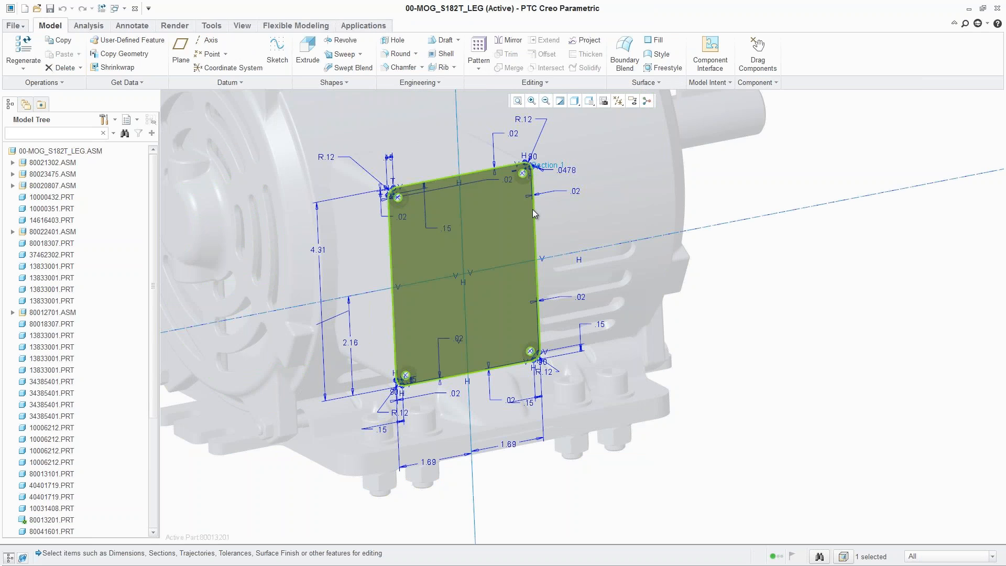
{"action": "double_click", "coordinate": [575, 174]}
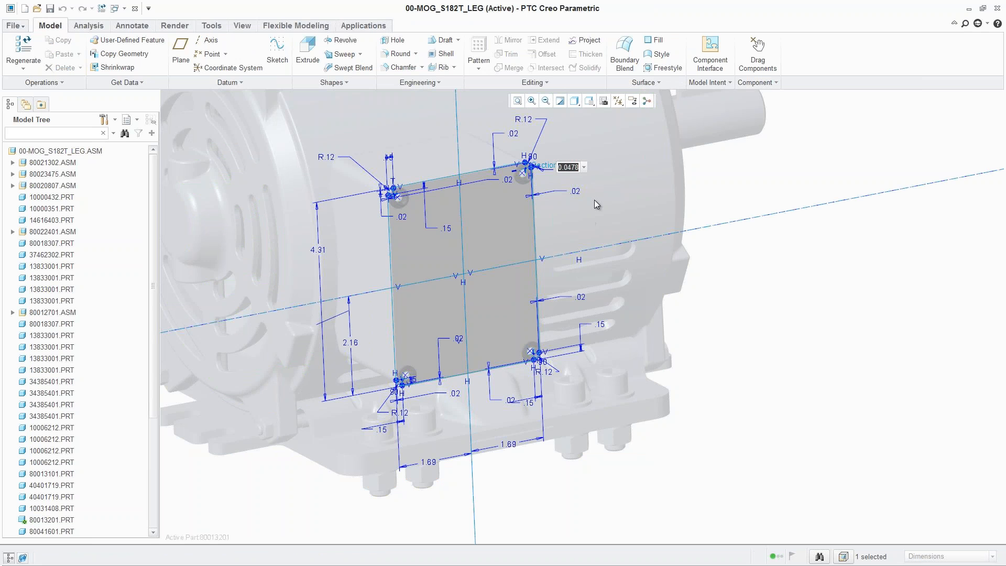
{"action": "type", "text": ".56"}
{"action": "key", "text": "Return"}
{"action": "left_click", "coordinate": [17, 44]}
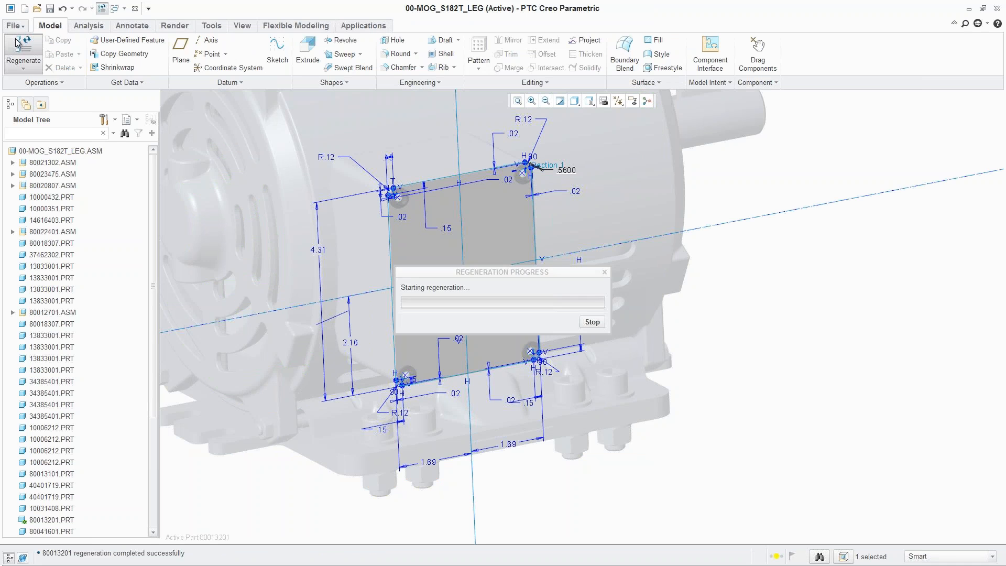
{"action": "key", "text": "ctrl+a"}
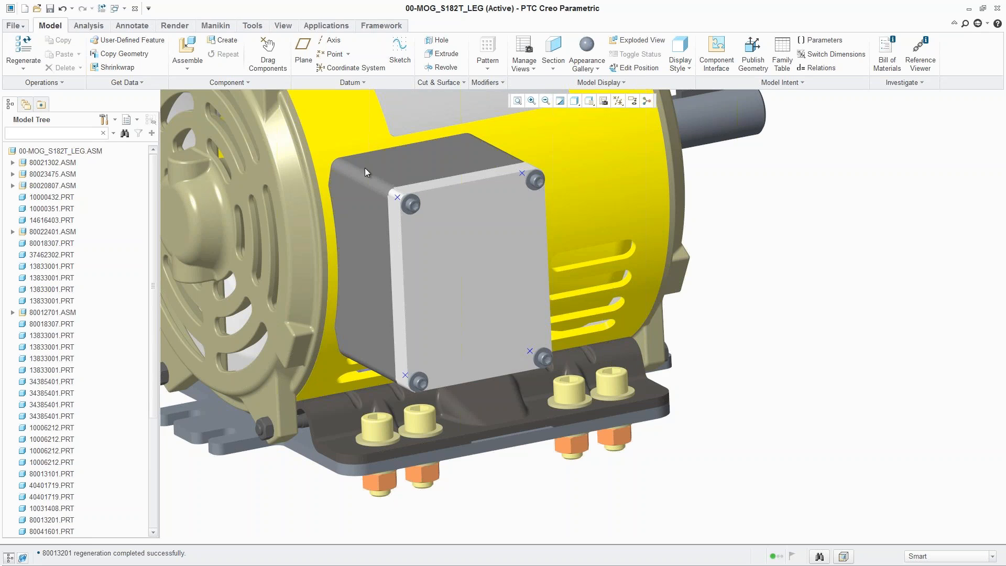
- Run Check Screw Fasteners on the motor assembly and open the definition of the fastener flagged as too short
{"action": "mouse_move", "coordinate": [452, 185]}
{"action": "middle_mouse_down"}
{"action": "mouse_move", "coordinate": [478, 187]}
{"action": "mouse_move", "coordinate": [459, 189]}
{"action": "middle_mouse_up"}
{"action": "left_click", "coordinate": [772, 123]}
{"action": "left_click", "coordinate": [252, 26]}
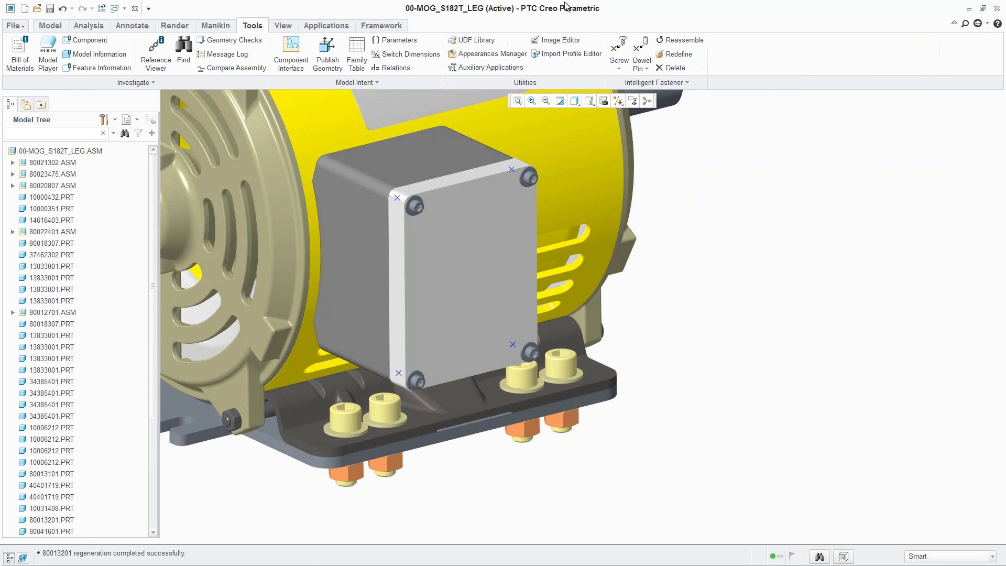
{"action": "left_click", "coordinate": [676, 83]}
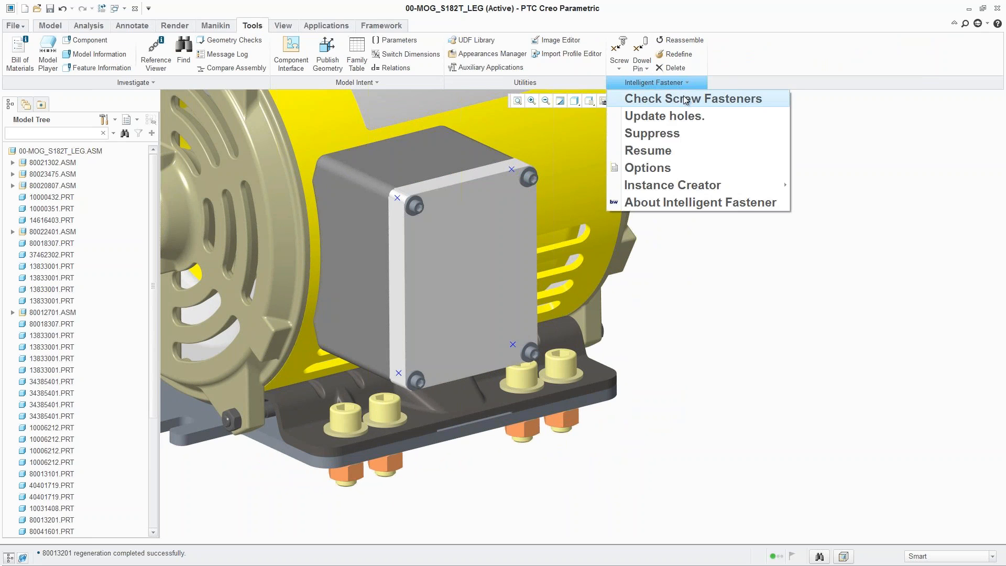
{"action": "left_click", "coordinate": [685, 100]}
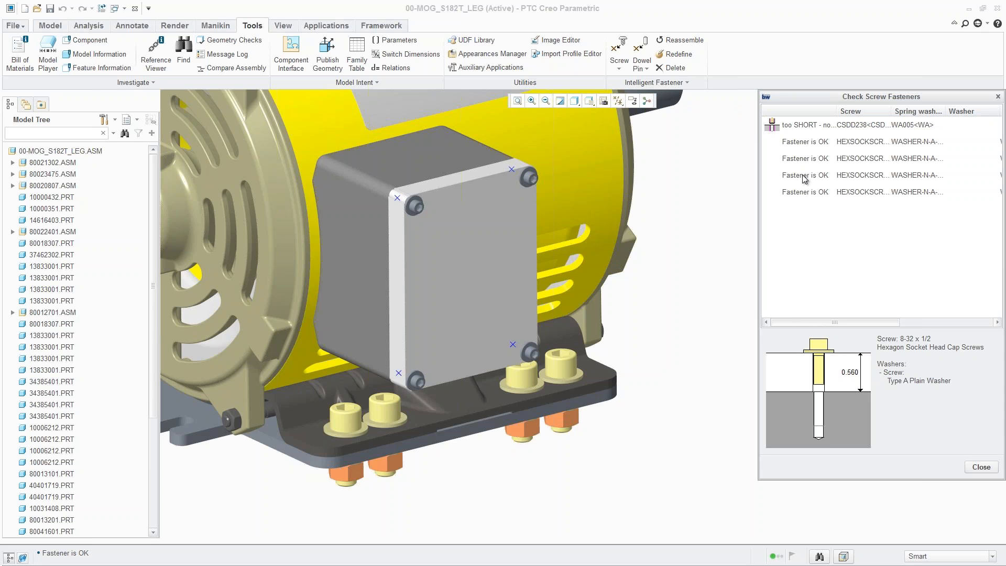
{"action": "double_click", "coordinate": [801, 125]}
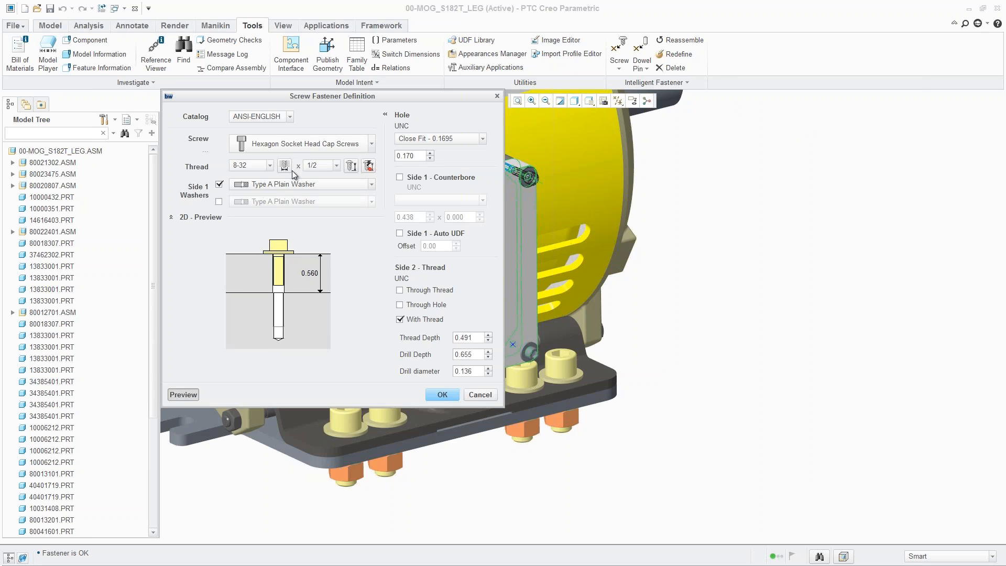
- Set the 8-32 cover screw's length to 7/8, accept the definition and close the fastener check
{"action": "left_click", "coordinate": [337, 166]}
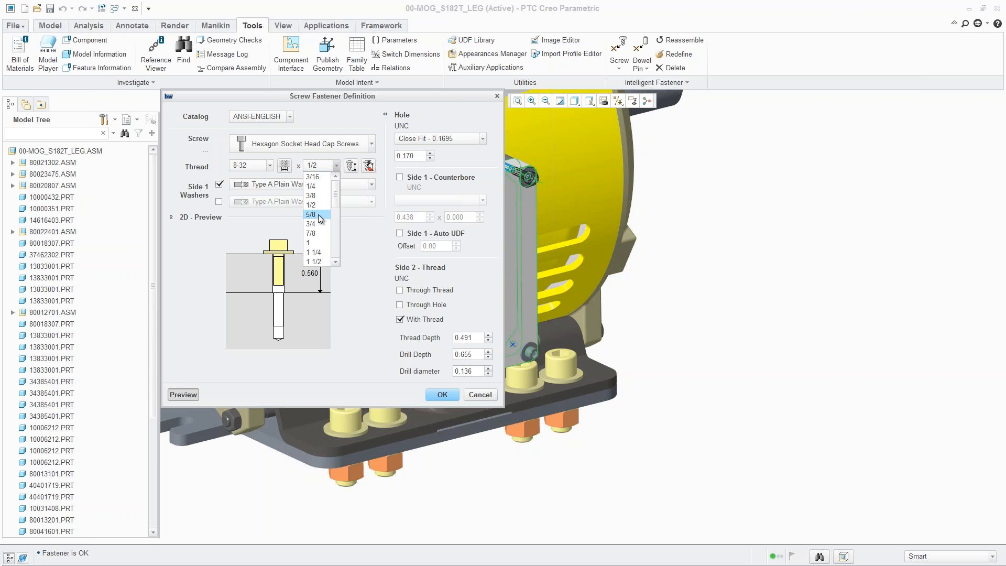
{"action": "left_click", "coordinate": [318, 233]}
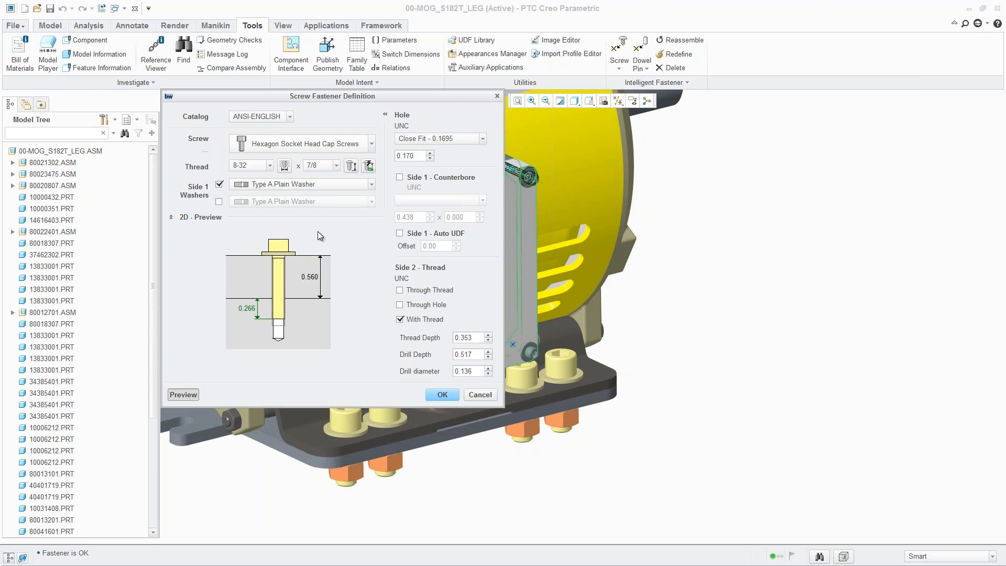
{"action": "left_click", "coordinate": [337, 166]}
{"action": "left_click", "coordinate": [317, 244]}
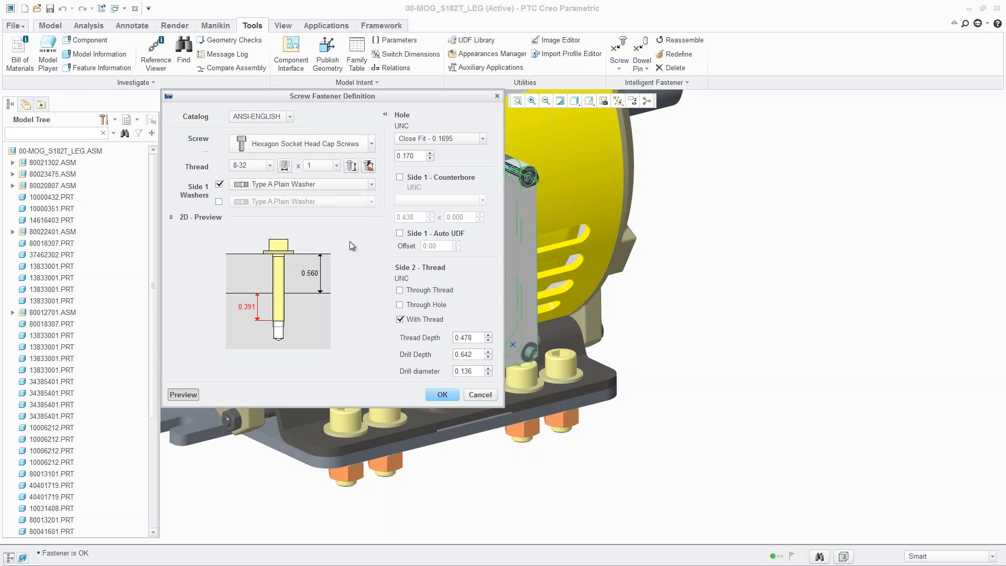
{"action": "left_click", "coordinate": [337, 165]}
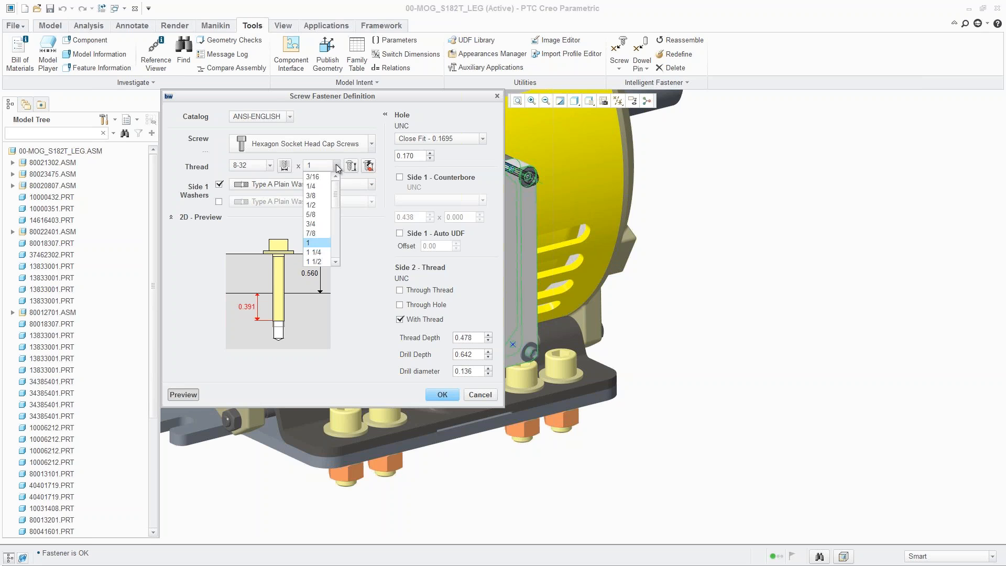
{"action": "left_click", "coordinate": [310, 232]}
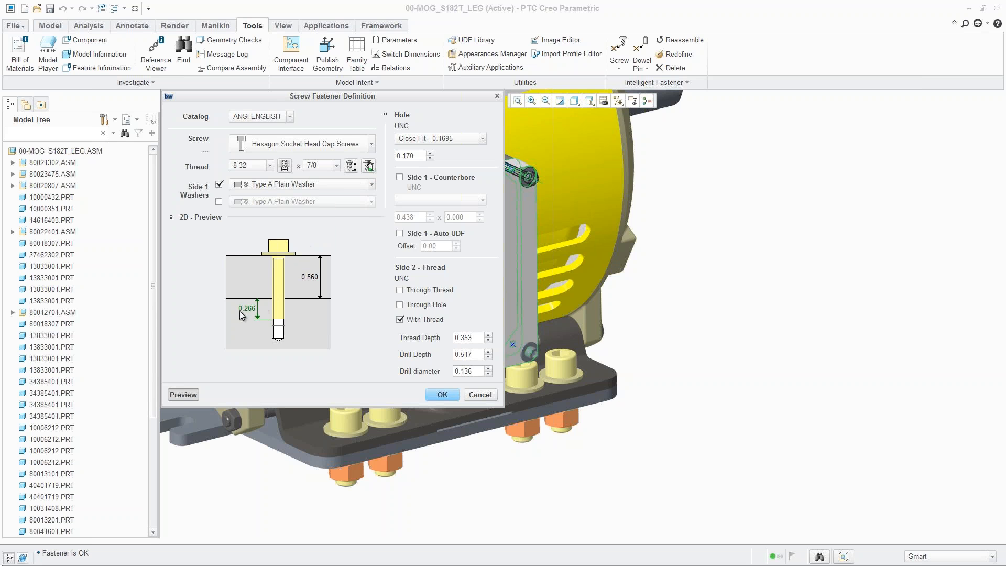
{"action": "left_click", "coordinate": [441, 395]}
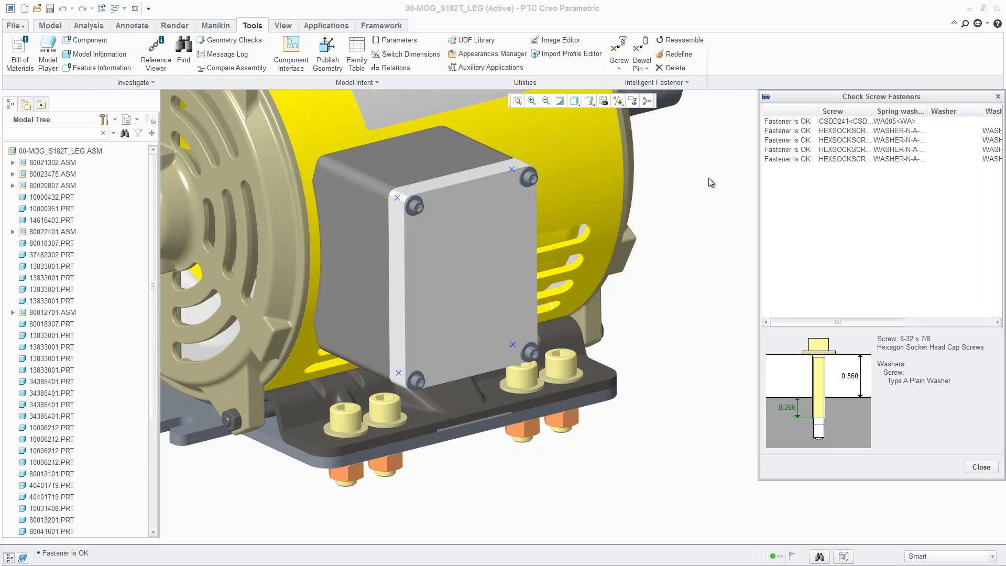
{"action": "left_click", "coordinate": [981, 467]}
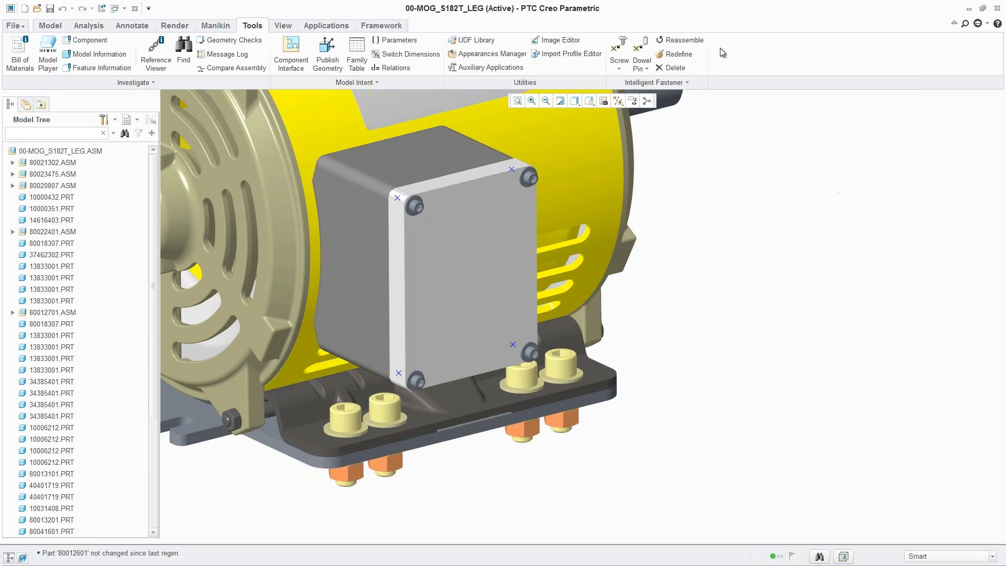
- Open the definition of the fastener at the mounting foot's near corner with Redefine
{"action": "left_click", "coordinate": [679, 55]}
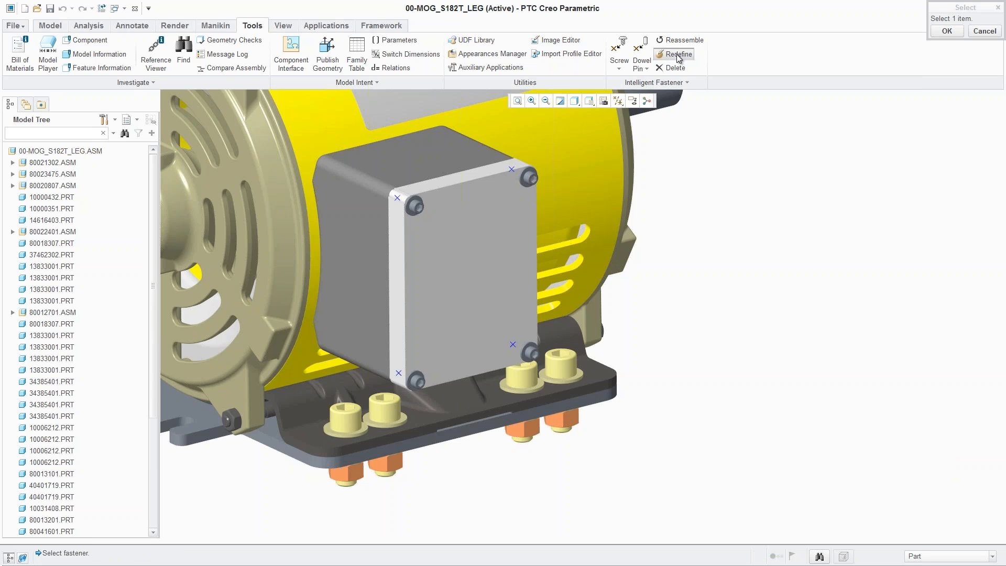
{"action": "left_click", "coordinate": [339, 481]}
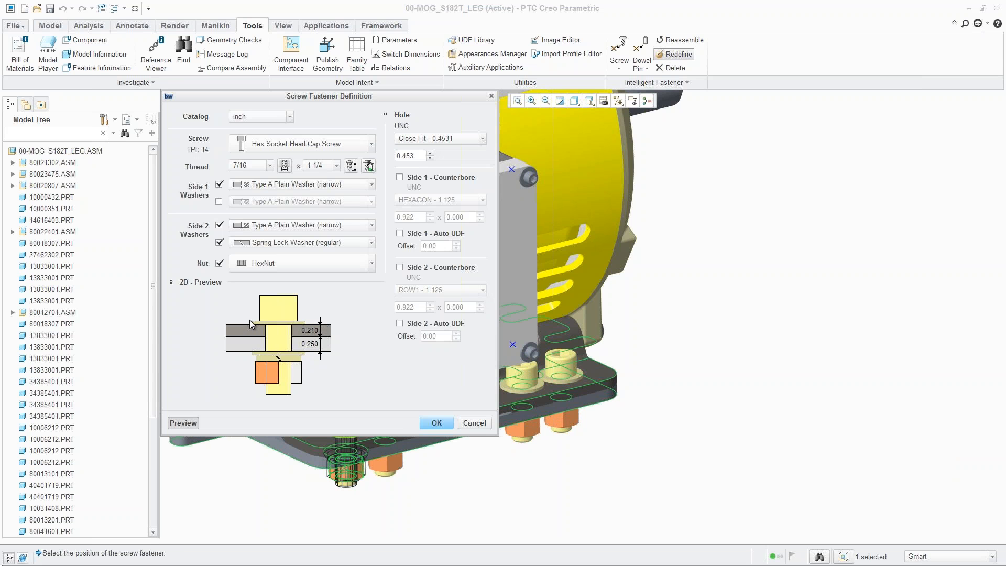
- Try a Side 1 counterbore on the mounting foot fastener's hole with depths of 0.05 and 0.21
{"action": "left_click", "coordinate": [400, 177]}
{"action": "double_click", "coordinate": [470, 220]}
{"action": "type", "text": ".05"}
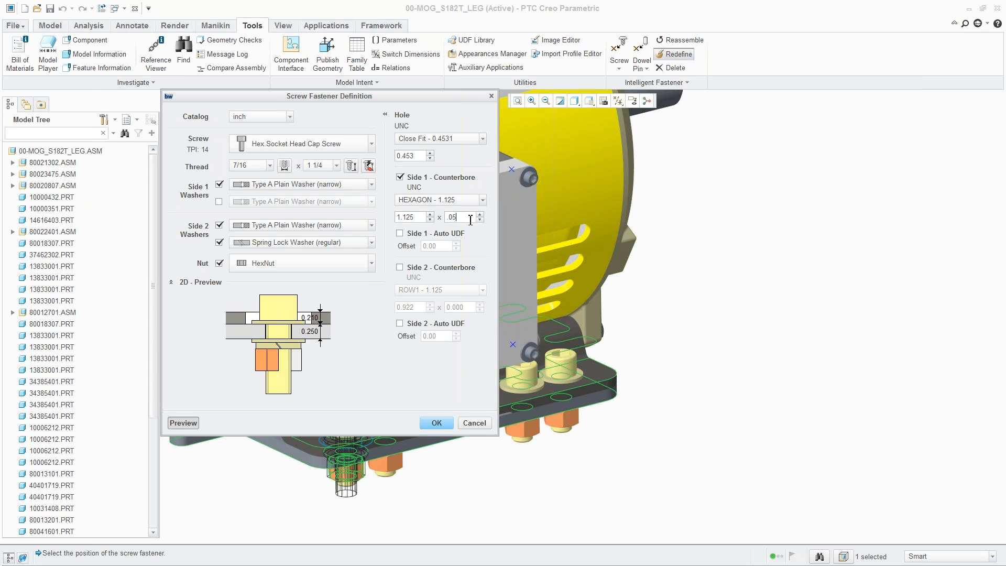
{"action": "key", "text": "Return"}
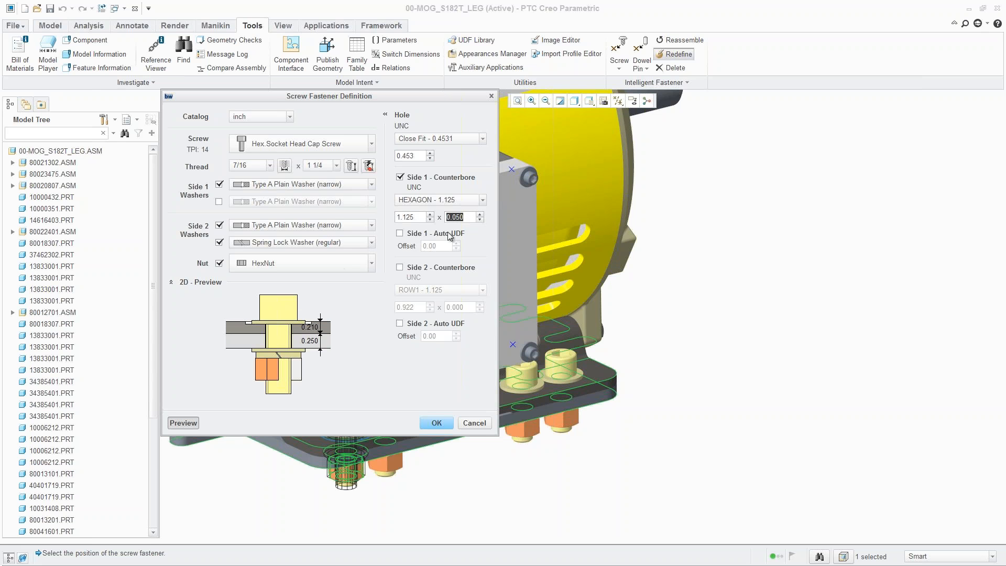
{"action": "type", "text": ".1"}
{"action": "key", "text": "Return"}
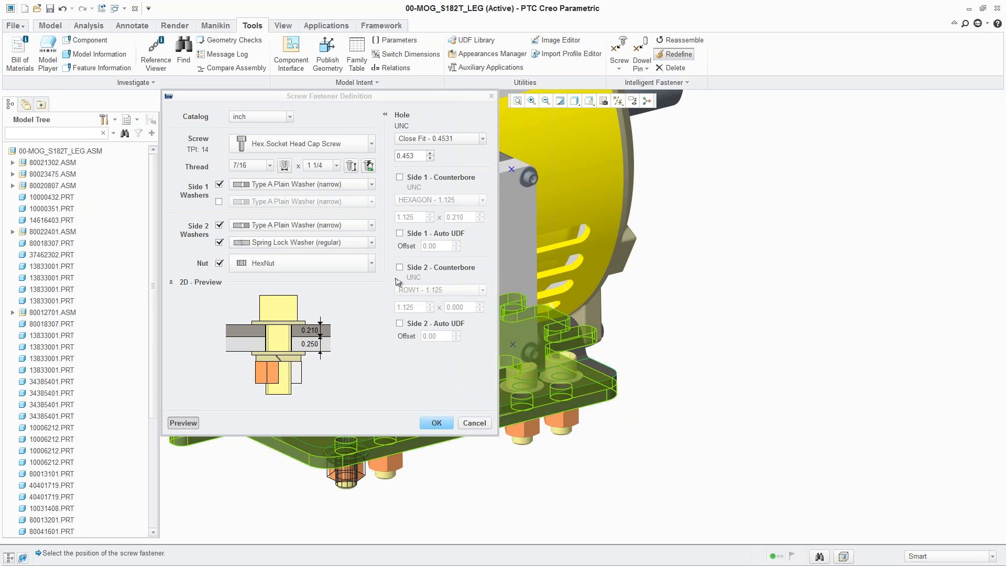
- Add a Side 2 counterbore with a depth of 0.07 to the mounting foot fastener and accept the redefinition
{"action": "left_click", "coordinate": [400, 268]}
{"action": "double_click", "coordinate": [465, 308]}
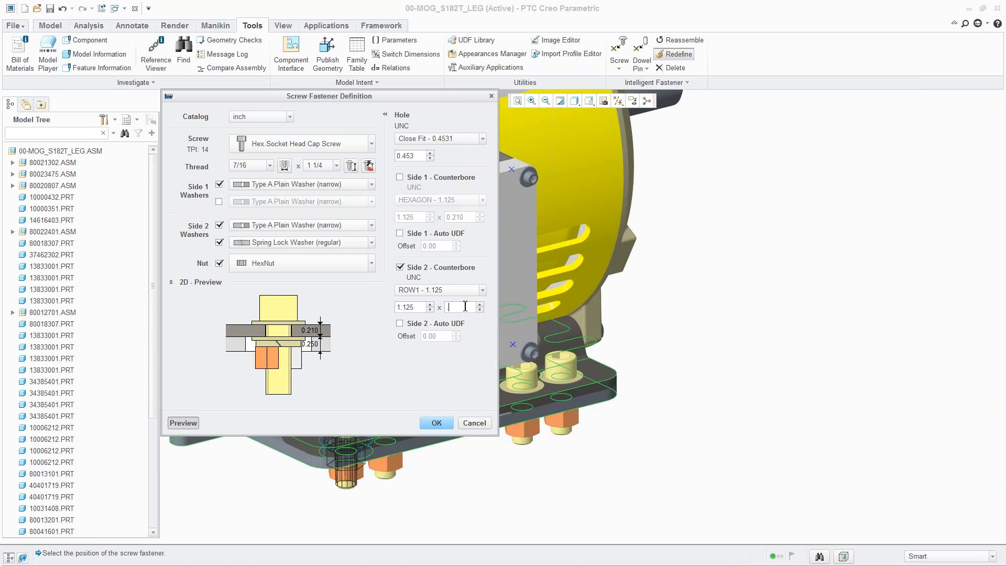
{"action": "type", "text": "07"}
{"action": "key", "text": "Return"}
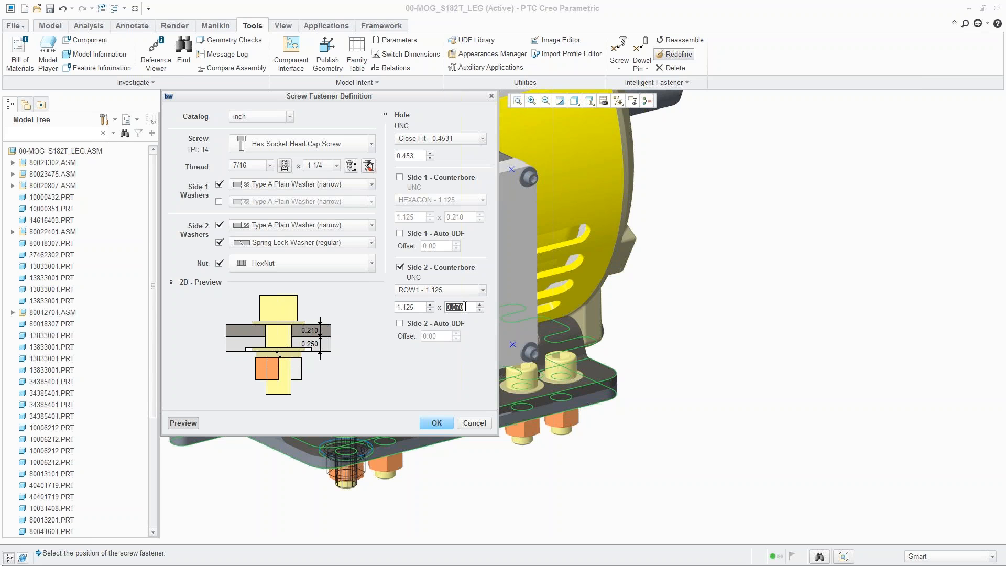
{"action": "left_click", "coordinate": [436, 423]}
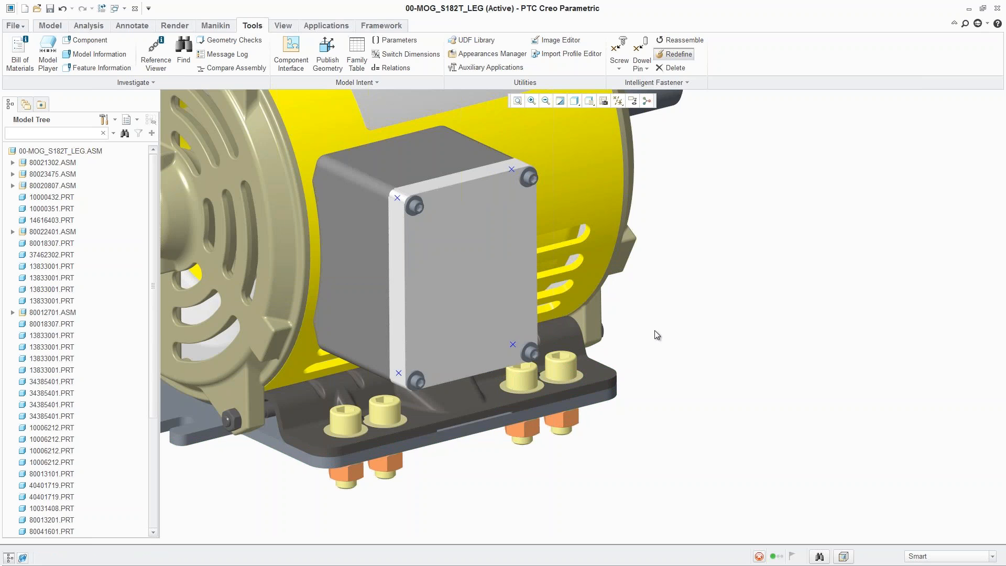
- Examine the counterbores around the nuts and washers on the underside of the mounting foot's base plate
{"action": "middle_click_drag", "start_coordinate": [434, 481], "coordinate": [446, 428]}
{"action": "scroll", "coordinate": [529, 365], "scroll_direction": "up", "scroll_amount": 5}
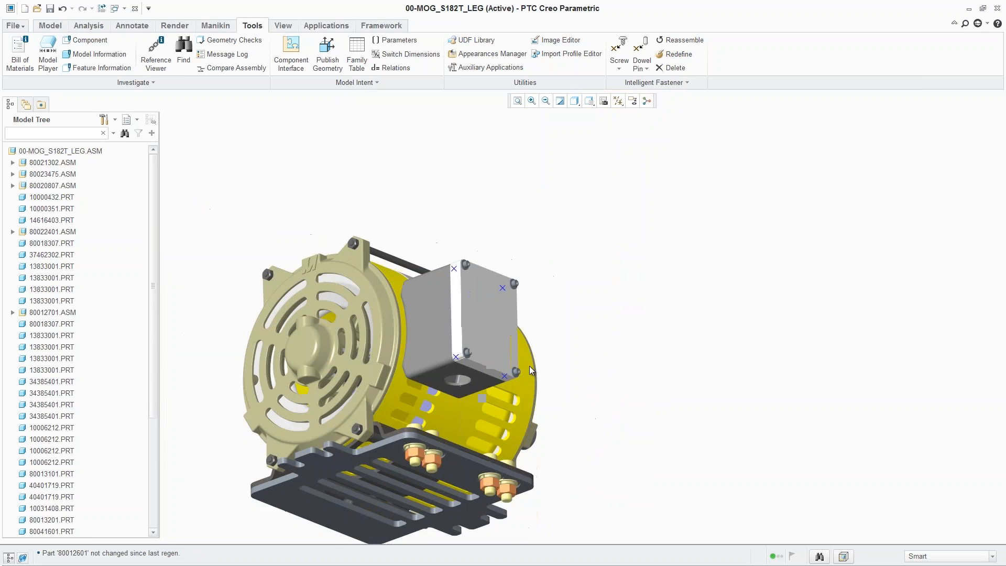
{"action": "scroll", "coordinate": [497, 397], "scroll_direction": "down", "scroll_amount": 5}
{"action": "scroll", "coordinate": [501, 403], "scroll_direction": "down", "scroll_amount": 4}
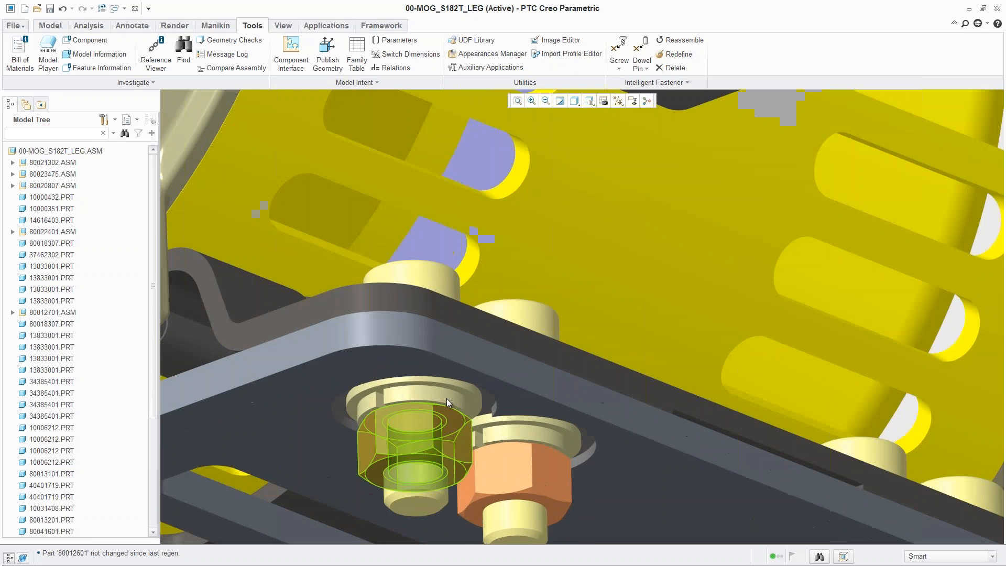
{"action": "left_click", "coordinate": [587, 448]}
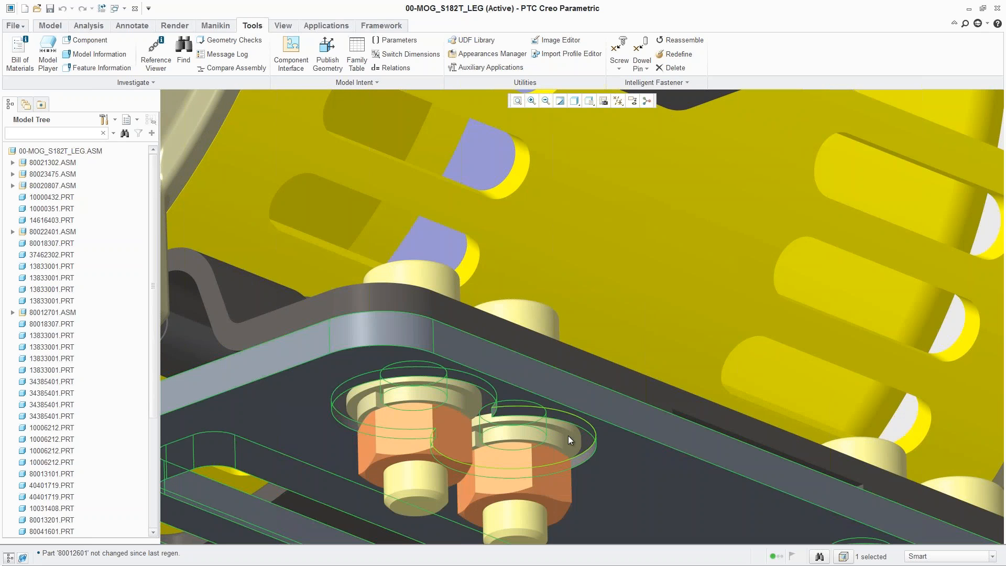
{"action": "scroll", "coordinate": [519, 398], "scroll_direction": "up", "scroll_amount": 6}
{"action": "middle_click_drag", "start_coordinate": [517, 408], "coordinate": [405, 449]}
{"action": "left_click", "coordinate": [405, 450]}
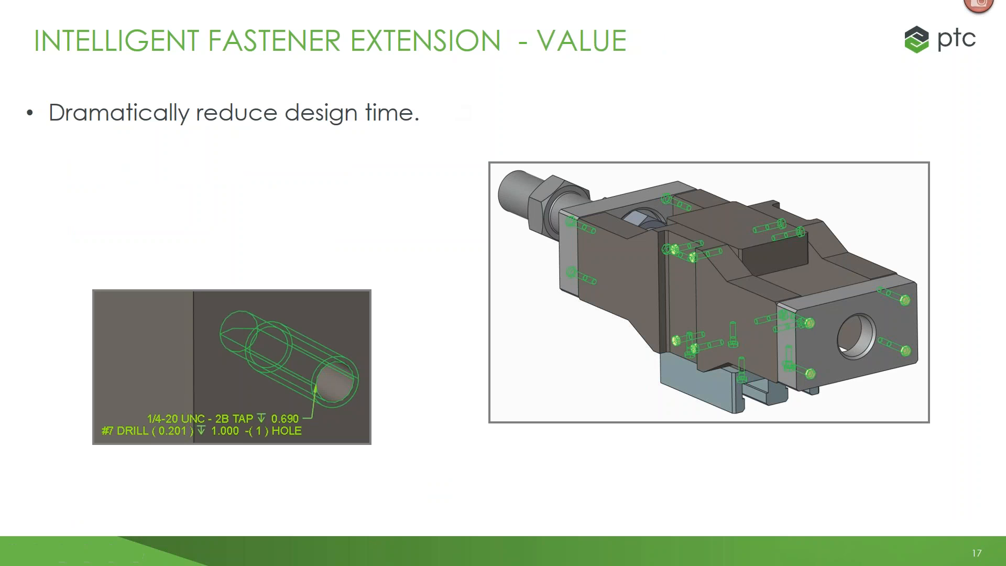
{"action": "key", "text": "Right"}
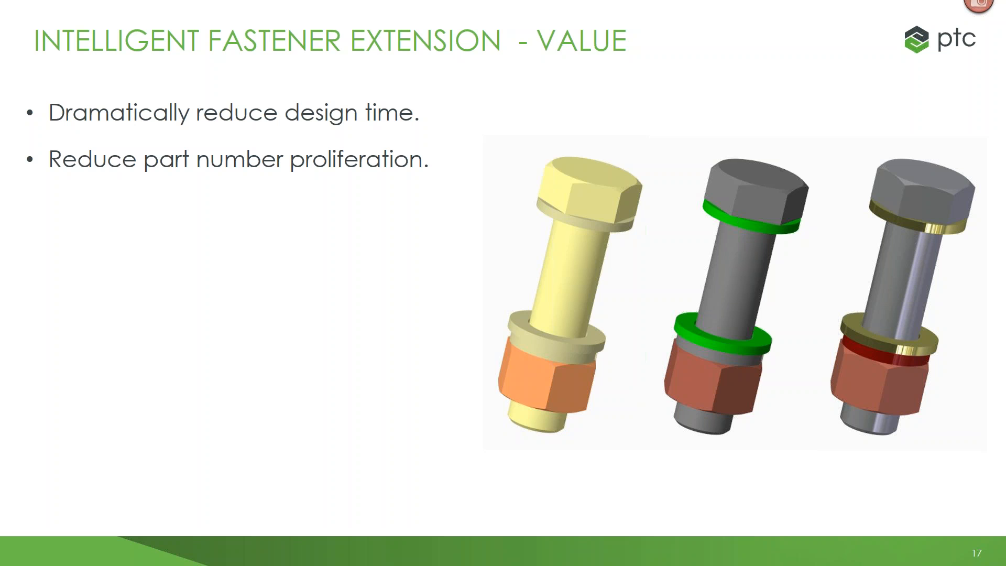
{"action": "key", "text": "Right"}
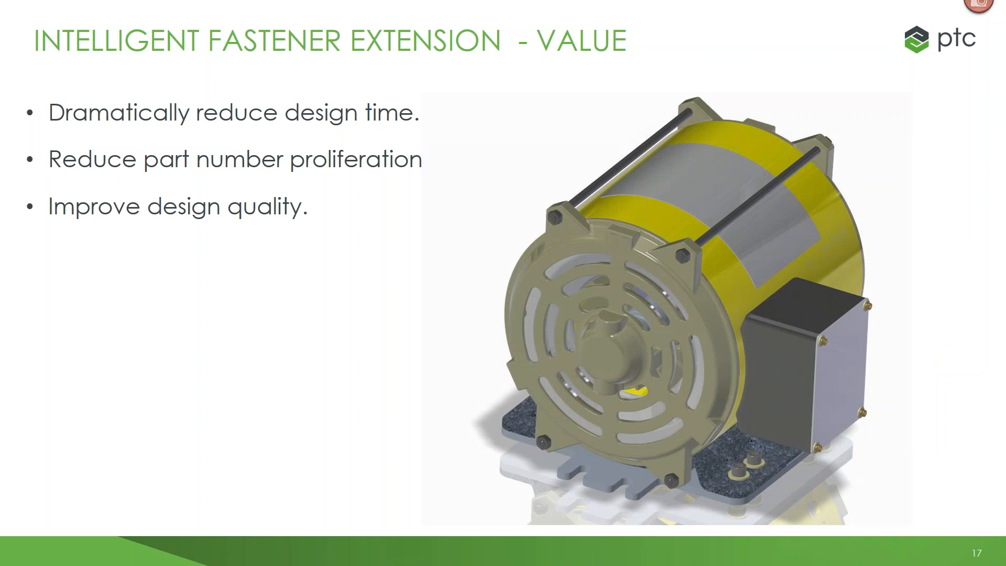